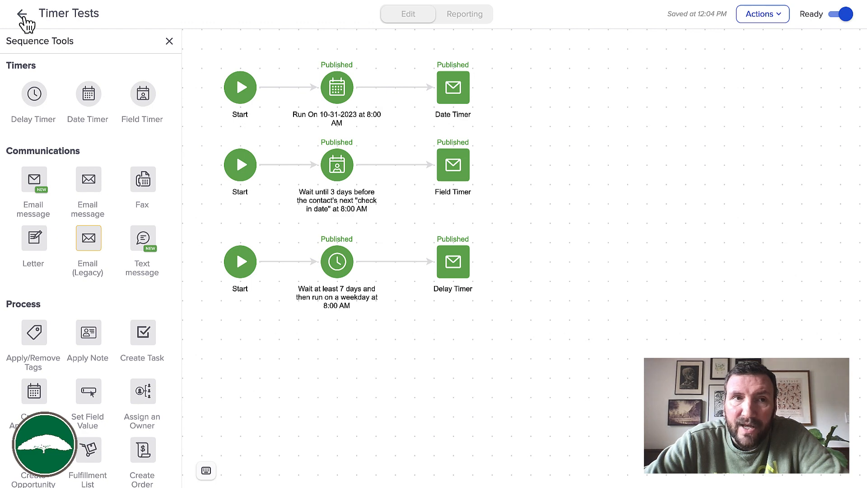
Step: Leave the Timer Tests sequence for the dashboard and search for the first test contact by name
click(22, 14)
double_click(335, 130)
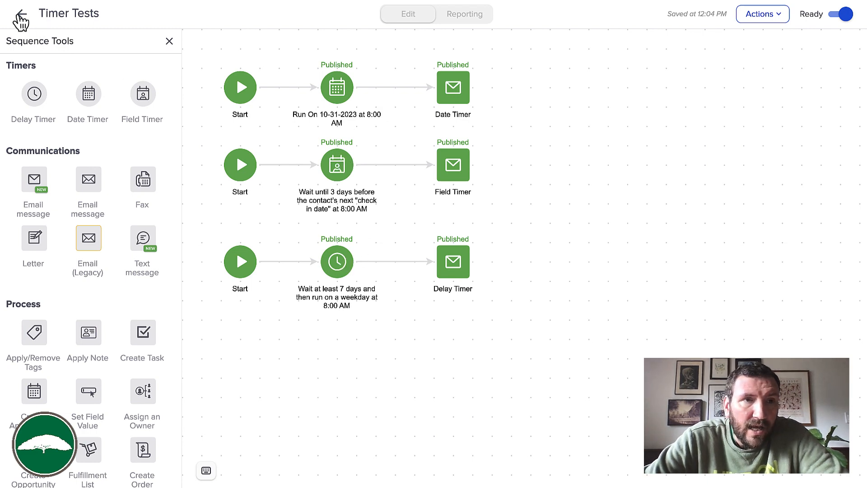
click(22, 13)
click(542, 0)
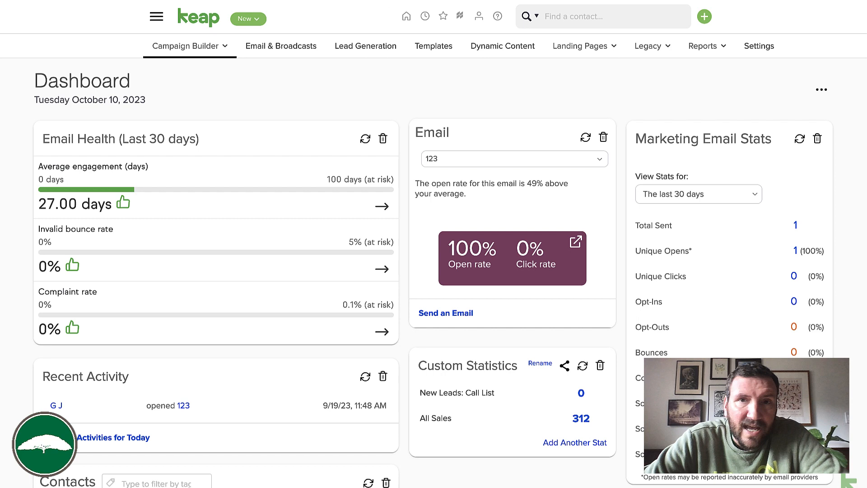
click(583, 16)
text(zac)
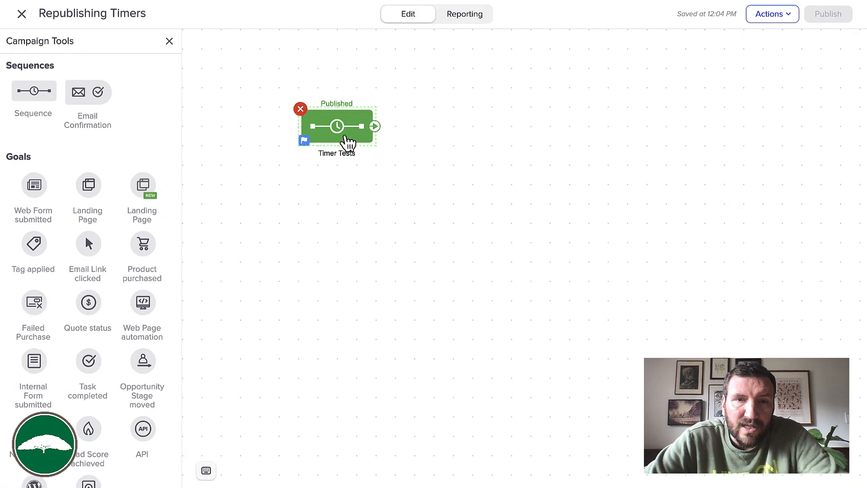
Step: Review the date, field and delay timers in the Timer Tests sequence and return to the campaign
double_click(345, 139)
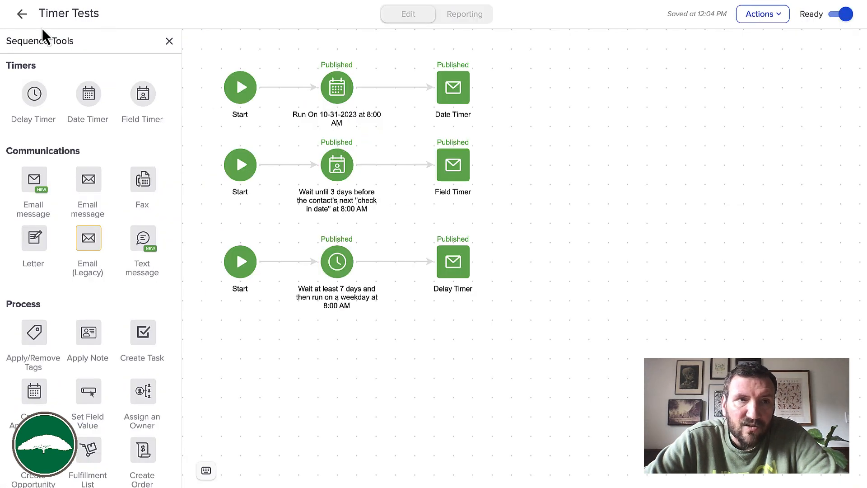
click(22, 14)
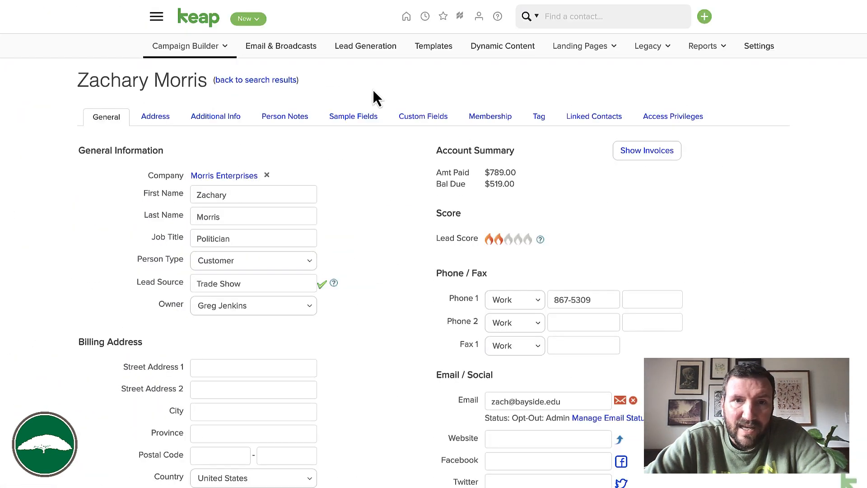
Step: Set the first contact's Check In Date under Event Reservation to 10-26-2023 and save the record
click(416, 118)
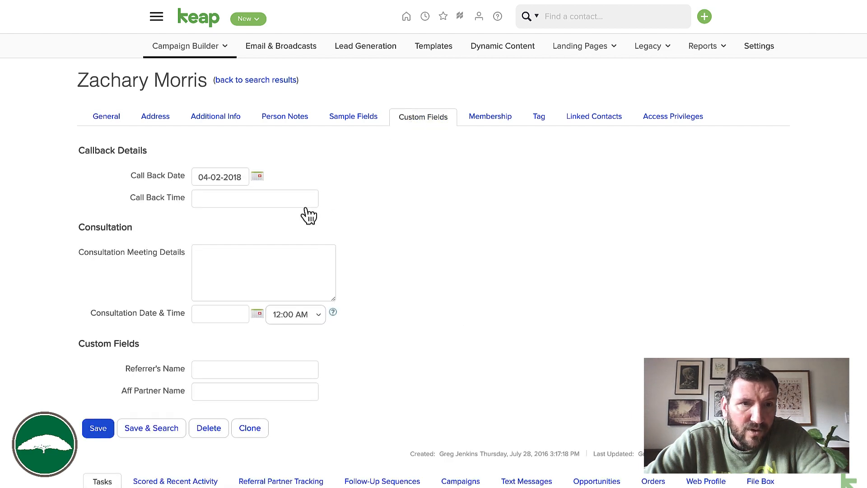
scroll(289, 244, down, 10)
click(267, 272)
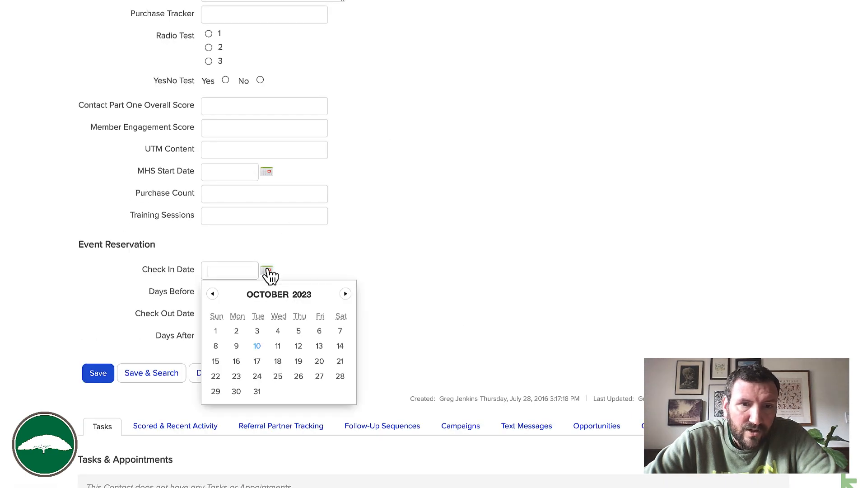
click(299, 380)
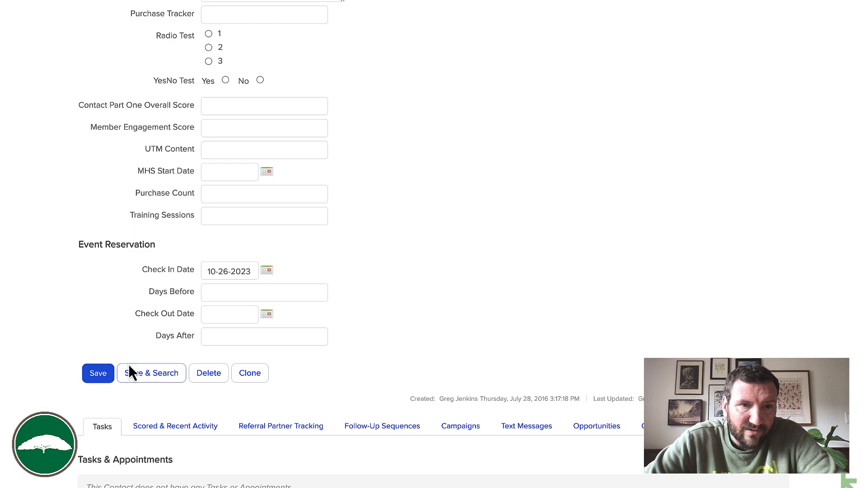
click(109, 376)
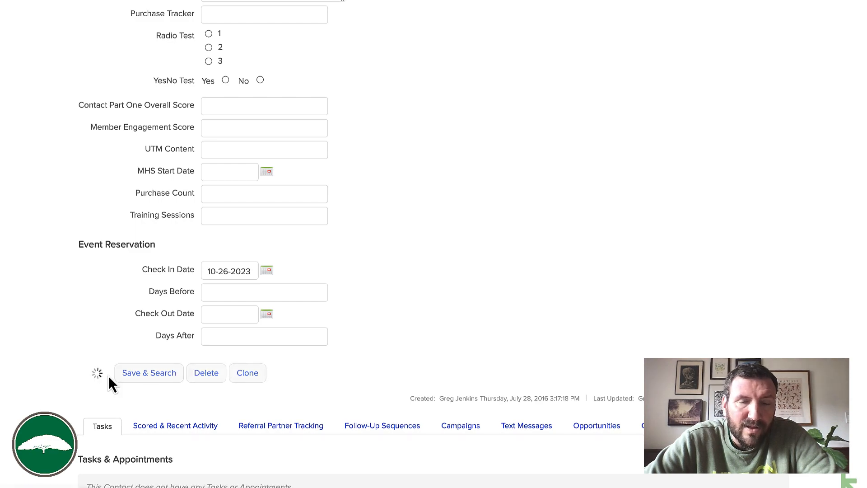
Step: Add the first contact to the Timer Tests sequence of the Republishing Timers campaign
scroll(108, 375, down, 5)
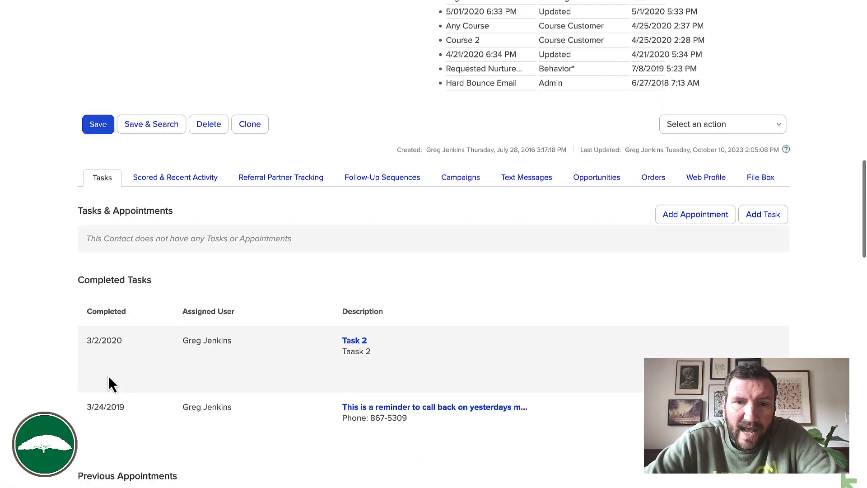
click(473, 174)
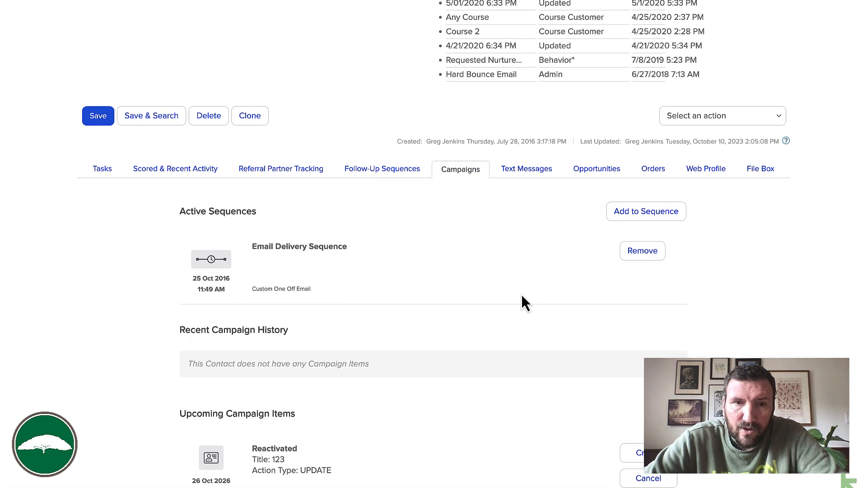
click(638, 214)
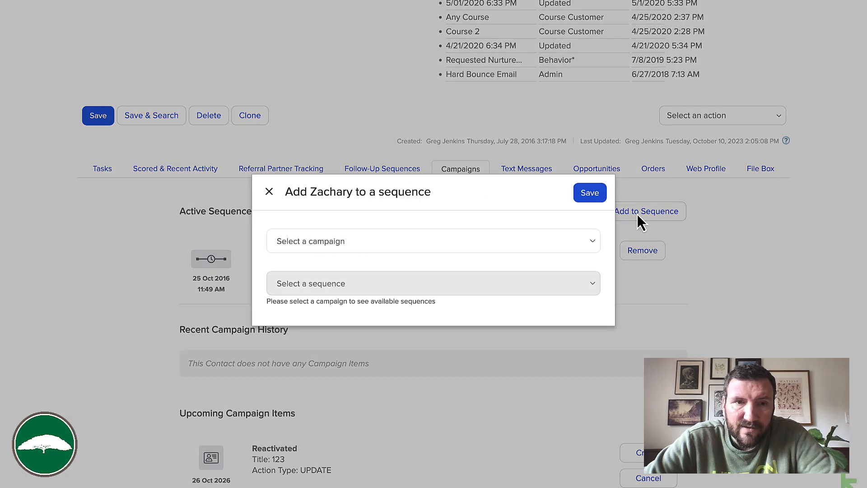
click(351, 246)
scroll(365, 430, down, 15)
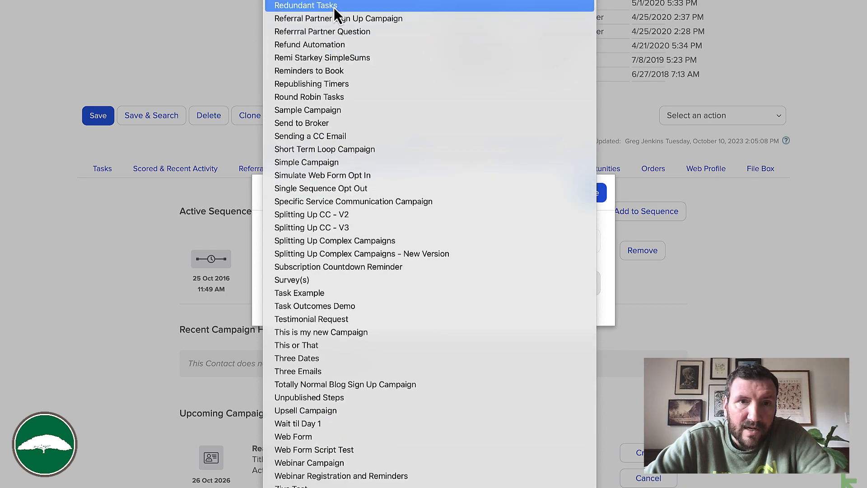
click(342, 84)
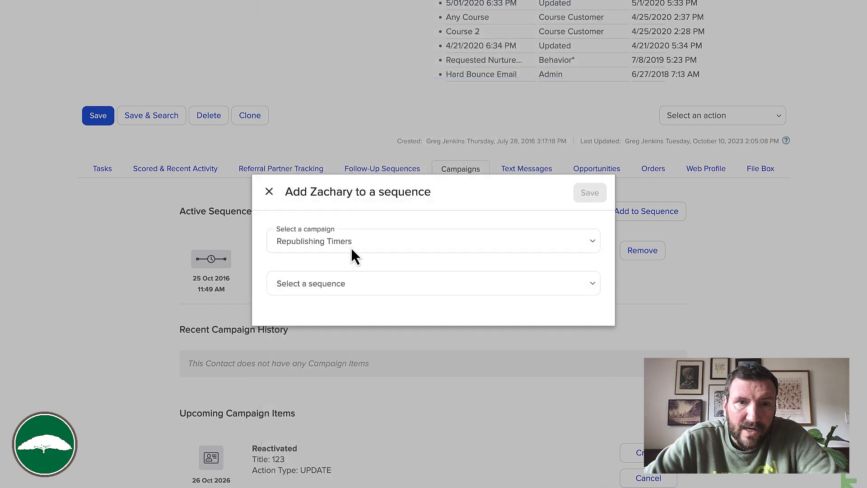
click(352, 283)
click(355, 298)
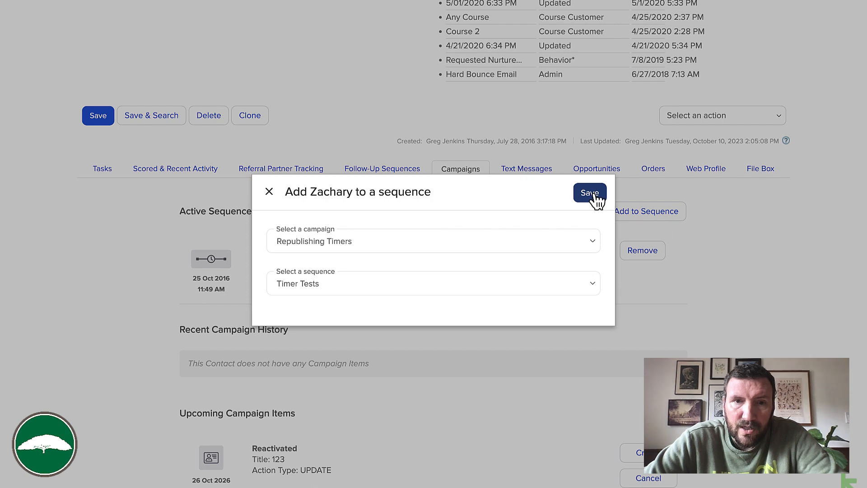
click(590, 193)
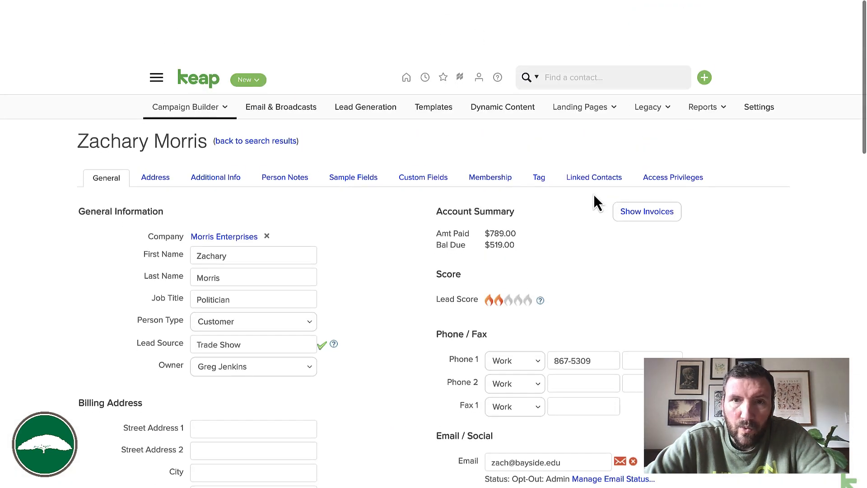
Step: Set the second contact's Check In Date under Event Reservation to 11-22-2023 and save the record
click(214, 179)
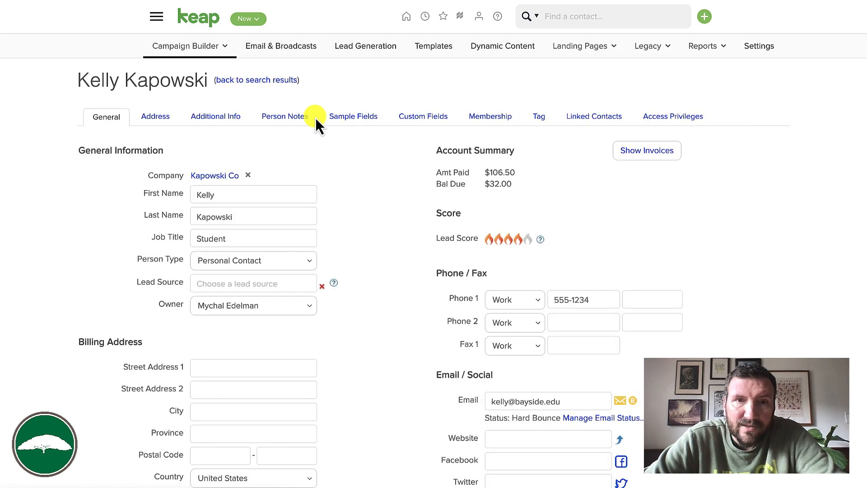
click(359, 121)
scroll(355, 240, down, 15)
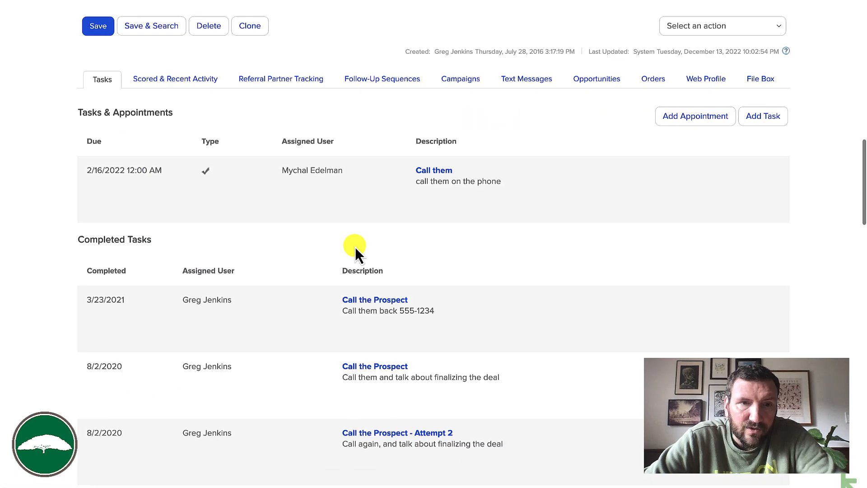
scroll(356, 247, up, 3)
scroll(355, 246, up, 4)
click(248, 271)
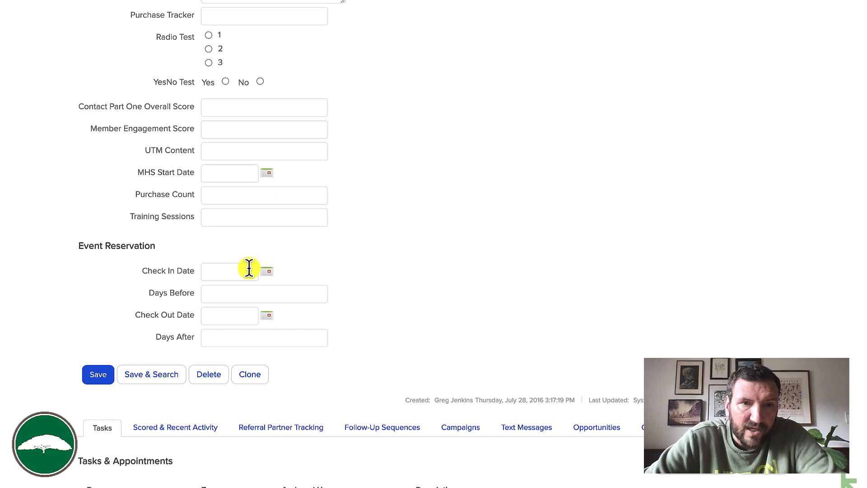
click(272, 273)
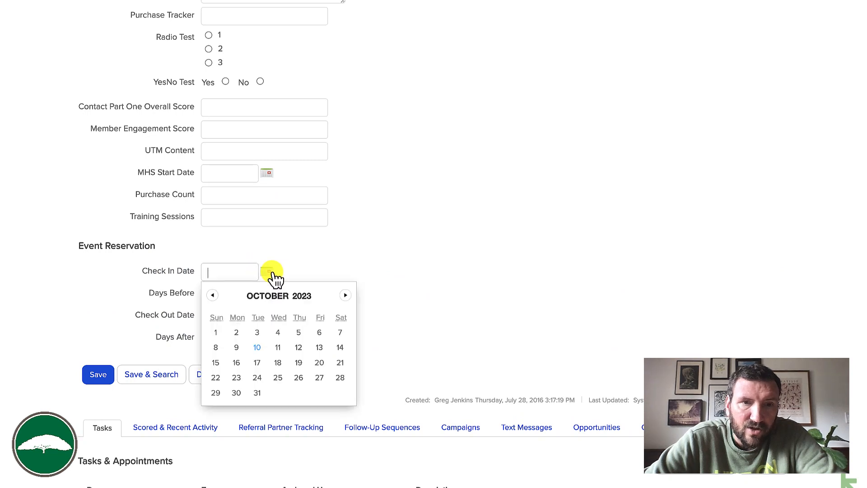
click(345, 296)
click(278, 378)
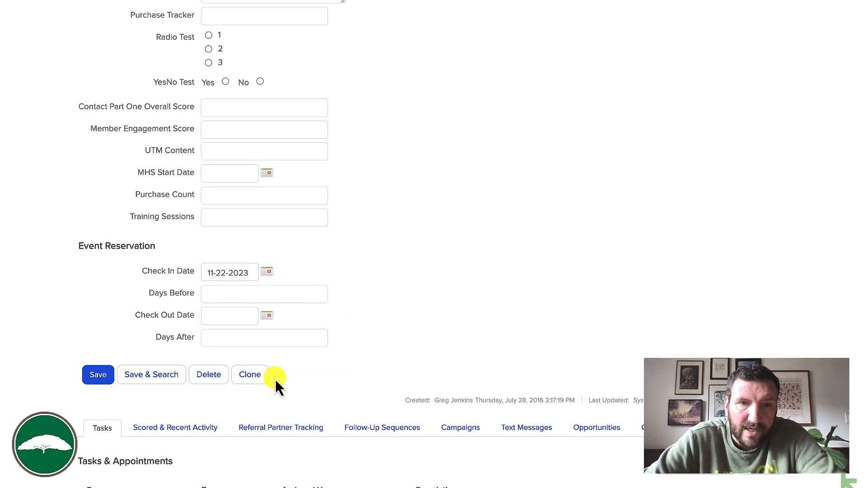
click(104, 378)
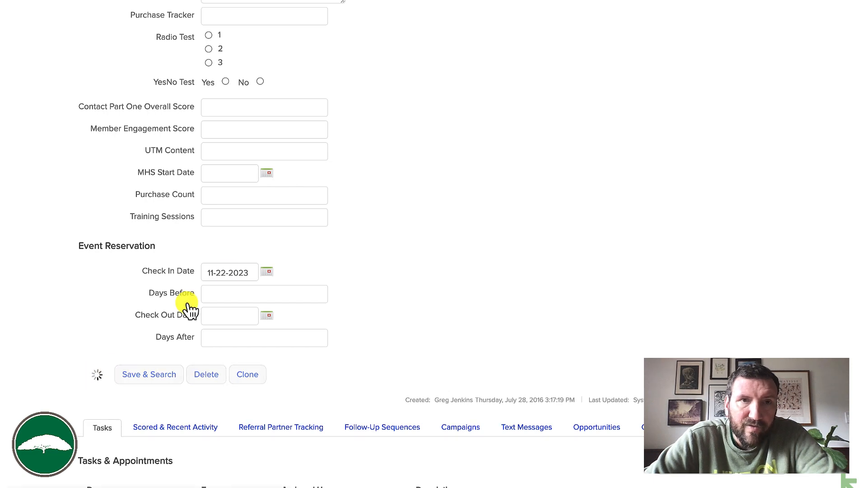
Step: Add the second contact to the Timer Tests sequence of the Republishing Timers campaign
scroll(256, 253, down, 15)
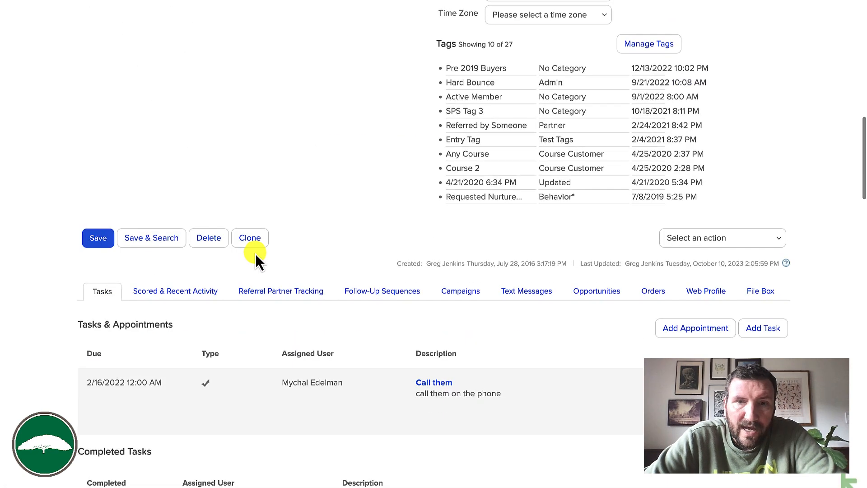
click(461, 291)
scroll(475, 294, down, 2)
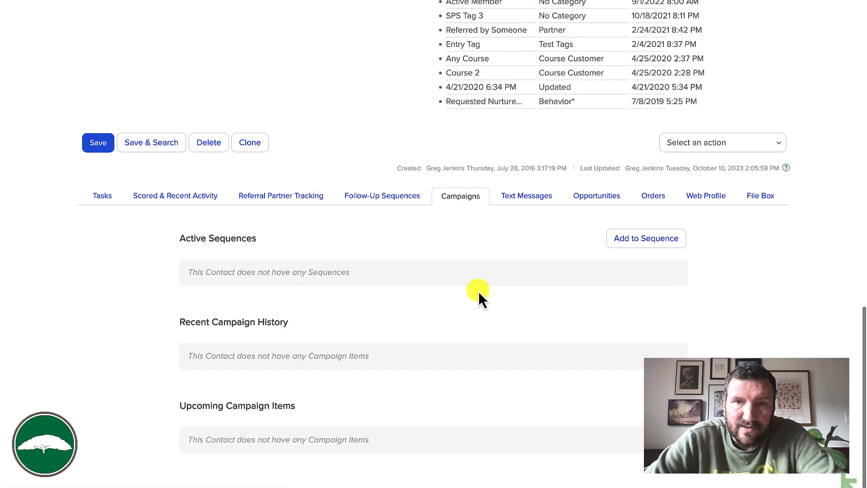
click(638, 244)
click(363, 239)
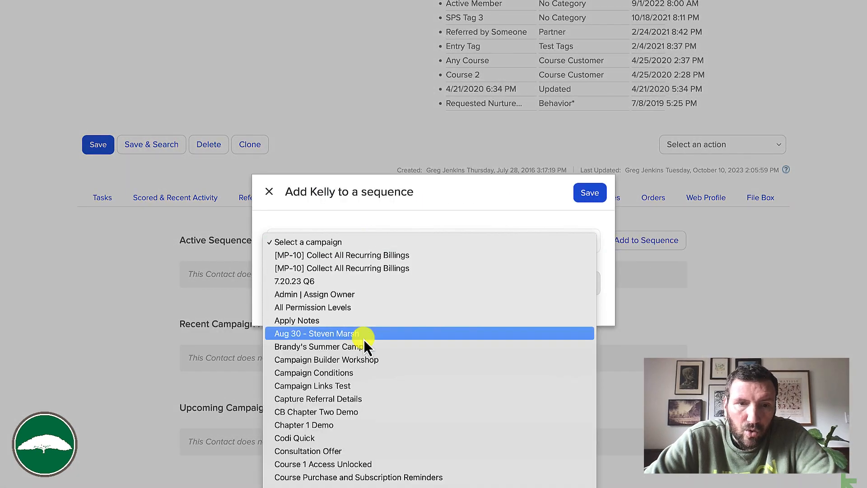
scroll(364, 339, down, 10)
click(362, 375)
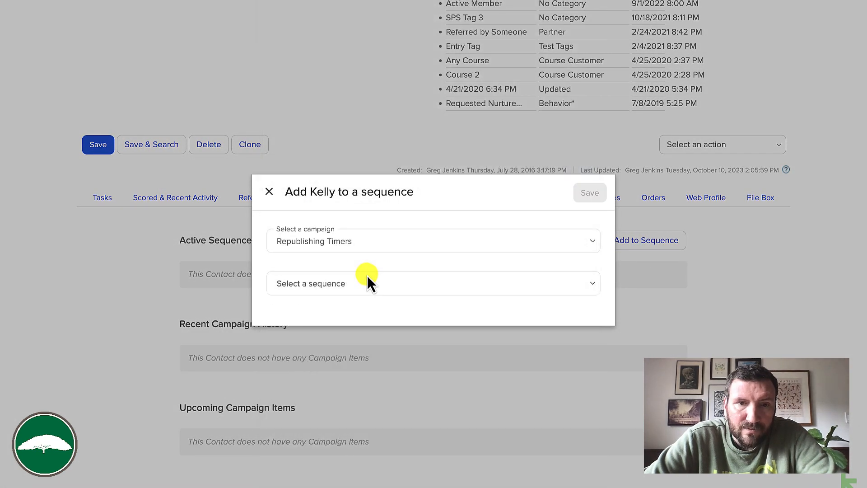
click(367, 276)
click(363, 297)
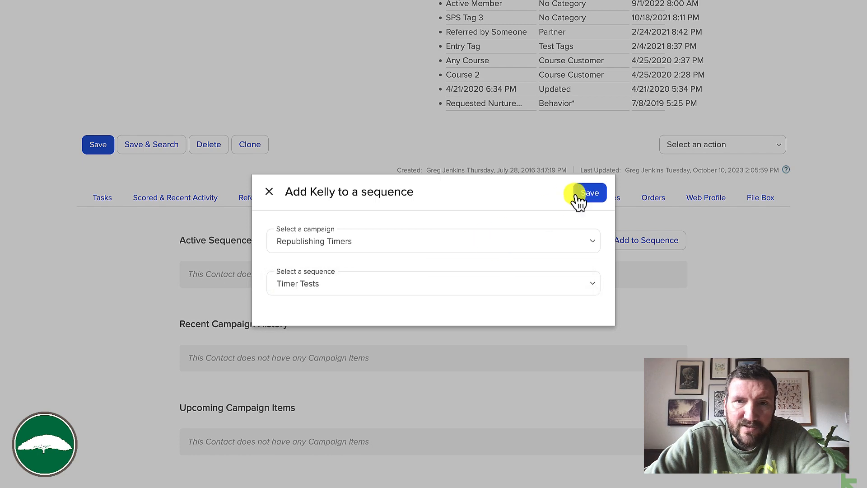
click(590, 195)
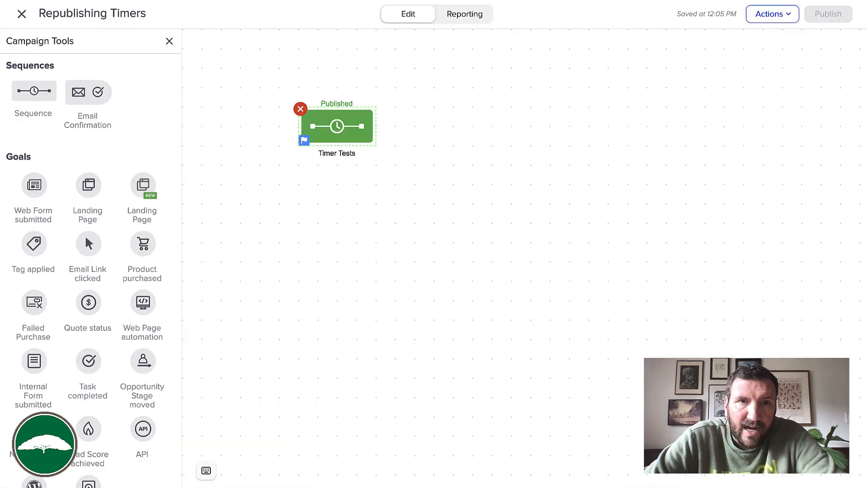
Step: View the Republishing Timers campaign's reporting for the Current preset and examine the contacts waiting at each timer in Timer Tests
click(472, 14)
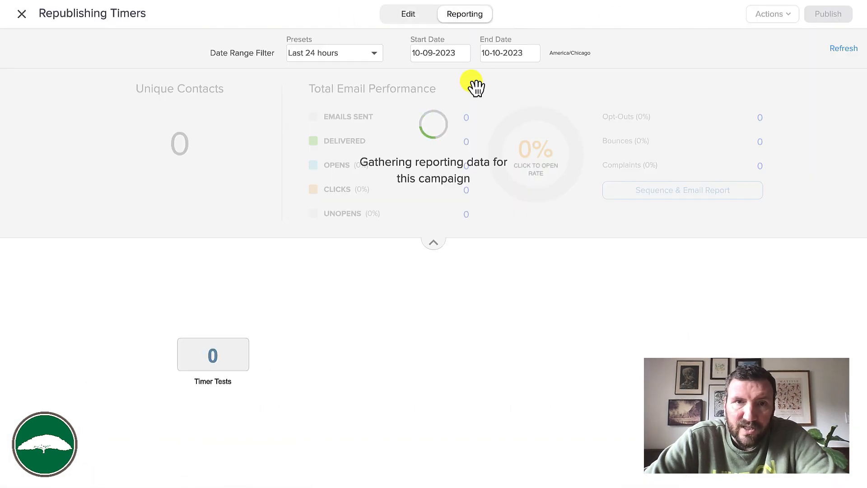
click(338, 58)
click(339, 70)
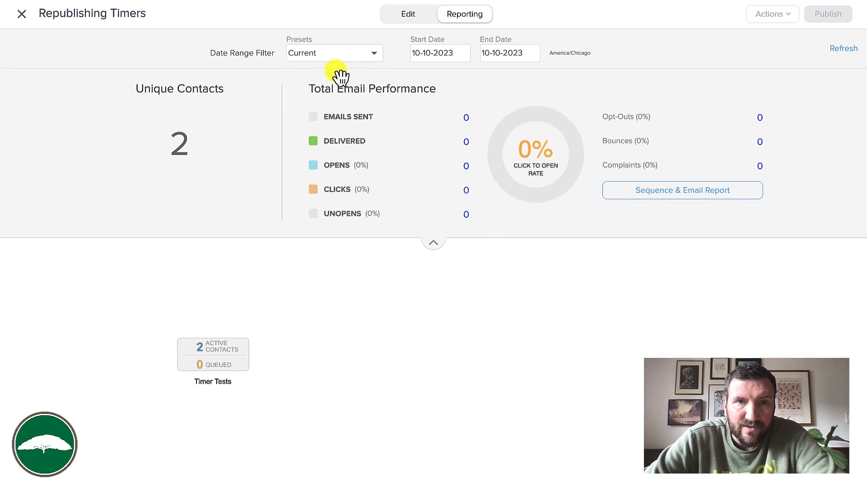
click(434, 245)
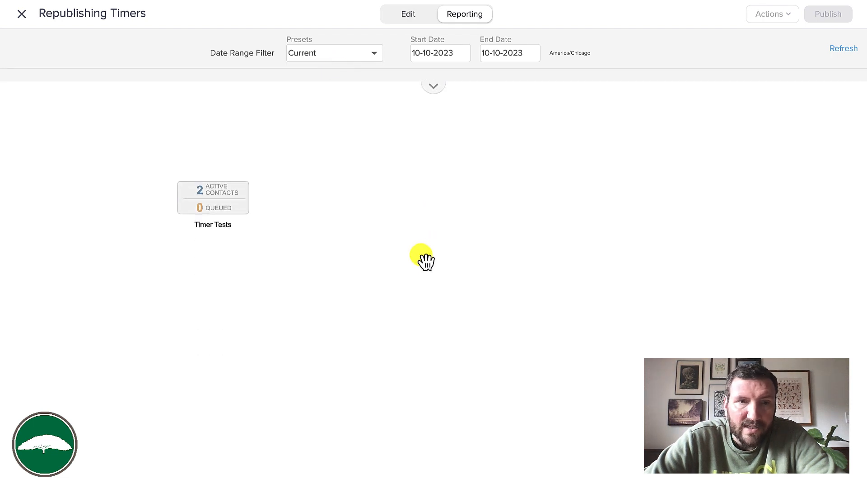
double_click(225, 199)
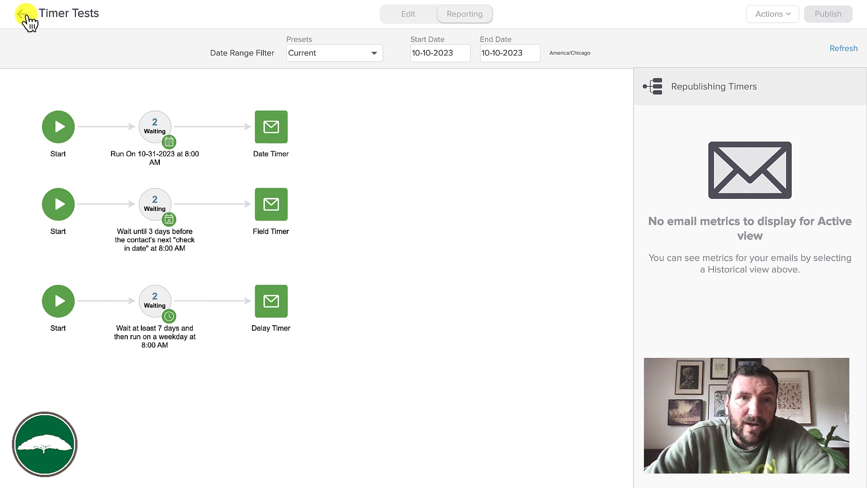
mouse_move(161, 128)
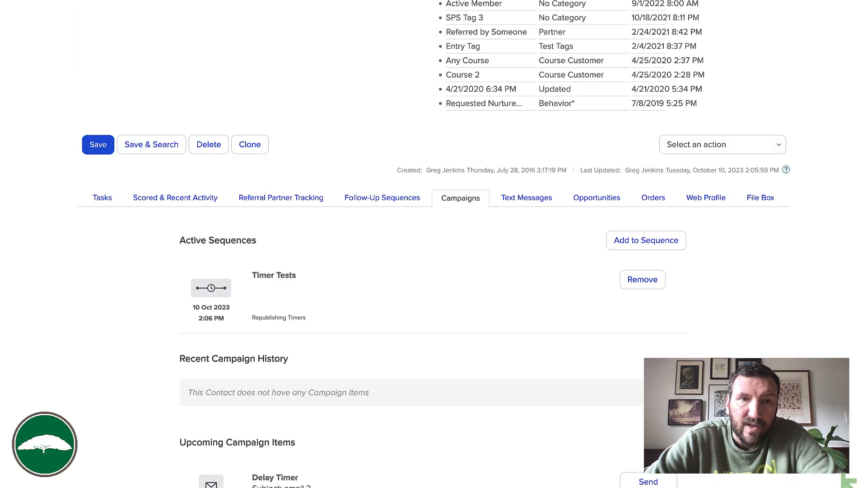
Step: Review the second contact's upcoming campaign items and their scheduled dates, and return to the first contact's record
scroll(132, 337, down, 5)
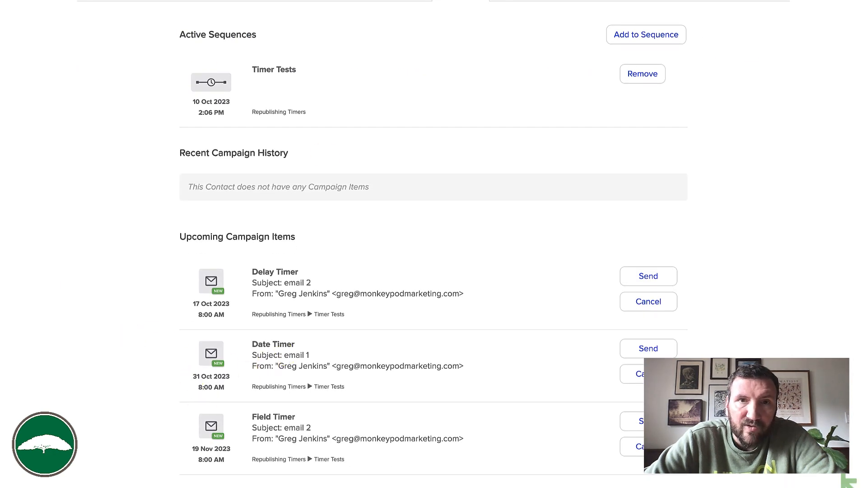
click(405, 1)
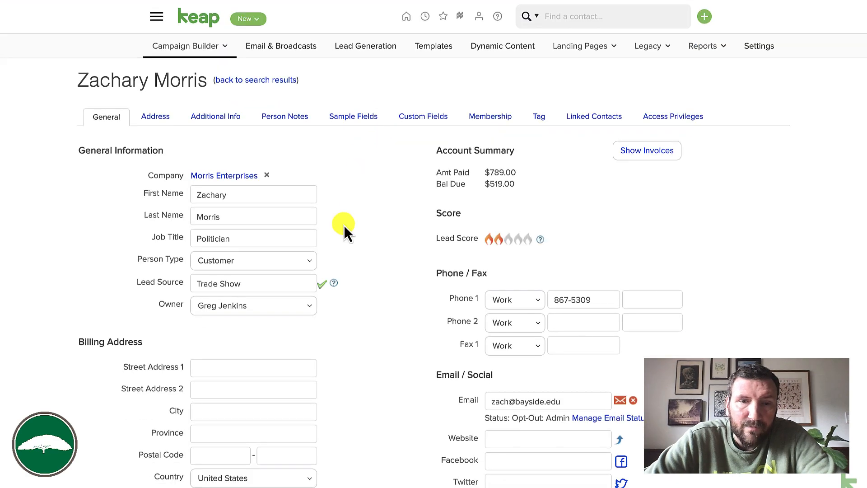
Step: Compare the first contact's upcoming campaign item dates with the Timer Tests timers and the second contact's scheduled items
scroll(343, 225, down, 17)
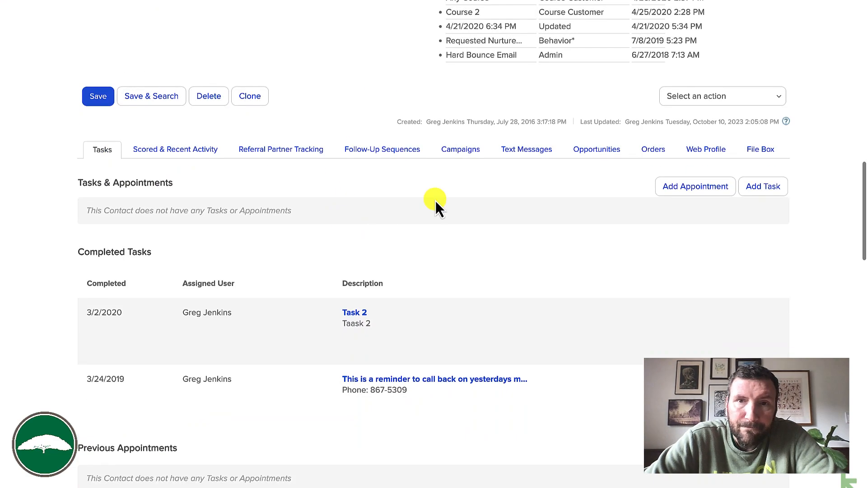
click(472, 154)
scroll(96, 329, down, 6)
scroll(96, 329, down, 1)
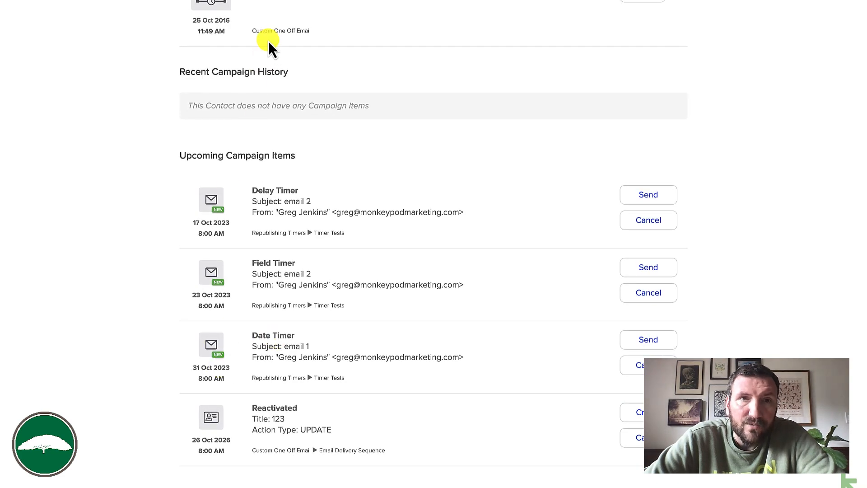
click(275, 1)
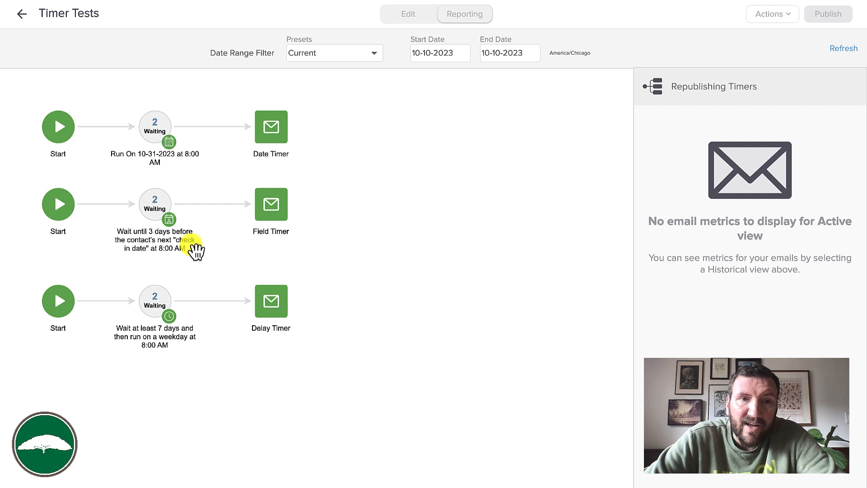
click(212, 1)
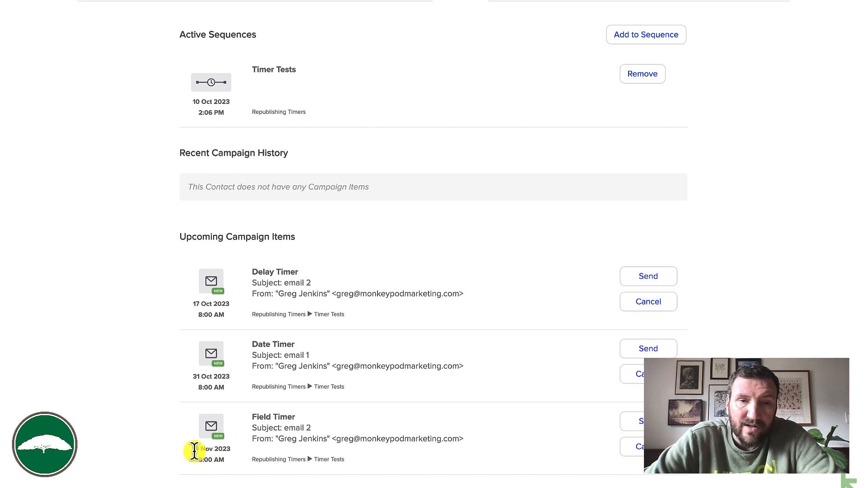
click(352, 1)
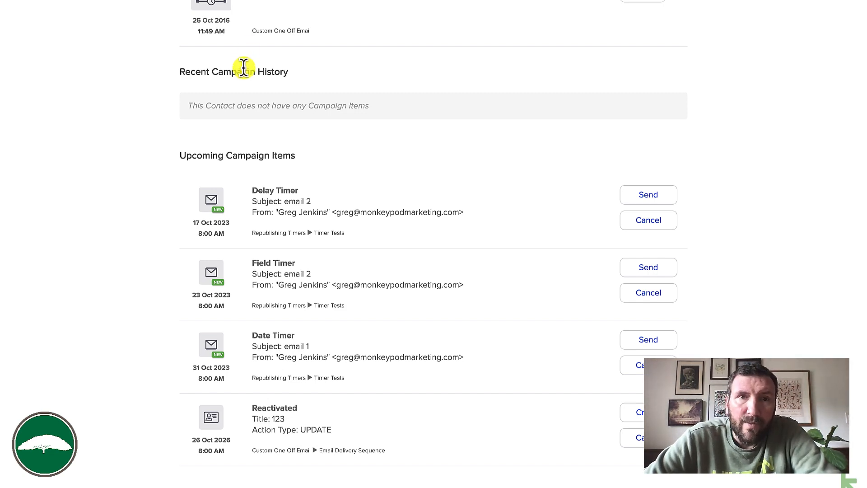
Step: Set the first contact's Check In Date under Event Reservation to 10-20-2023
scroll(313, 88, up, 15)
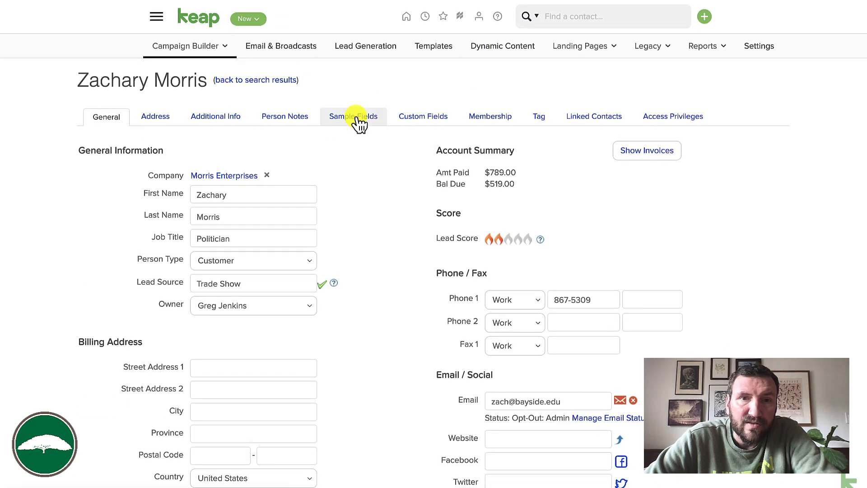
click(357, 118)
scroll(324, 207, down, 10)
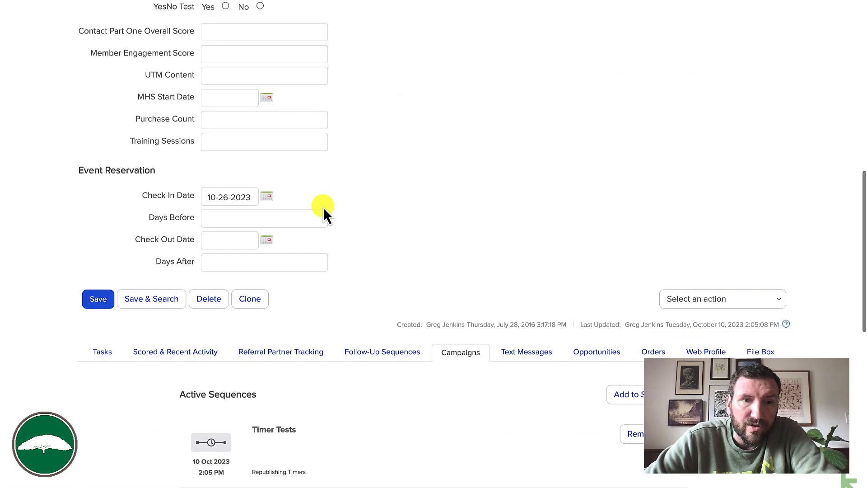
click(267, 198)
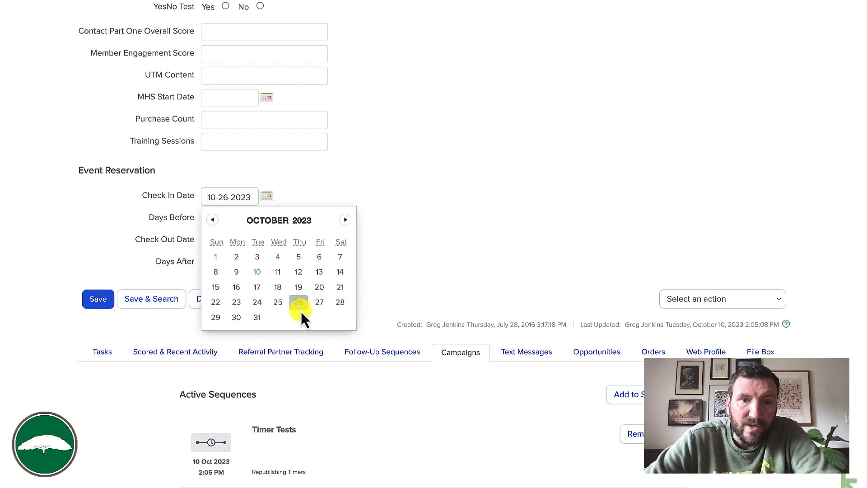
click(319, 288)
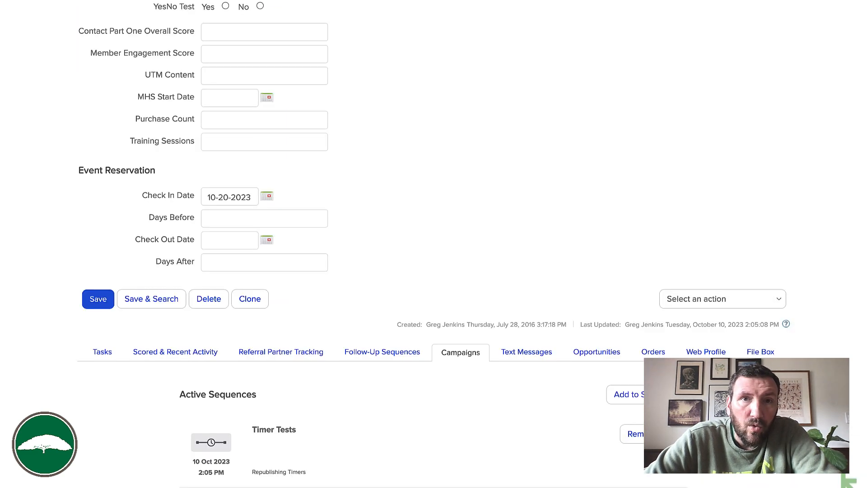
Step: Compare the Field Timer email's scheduled date with the first contact's new Check In Date, and save the record
scroll(332, 336, down, 1)
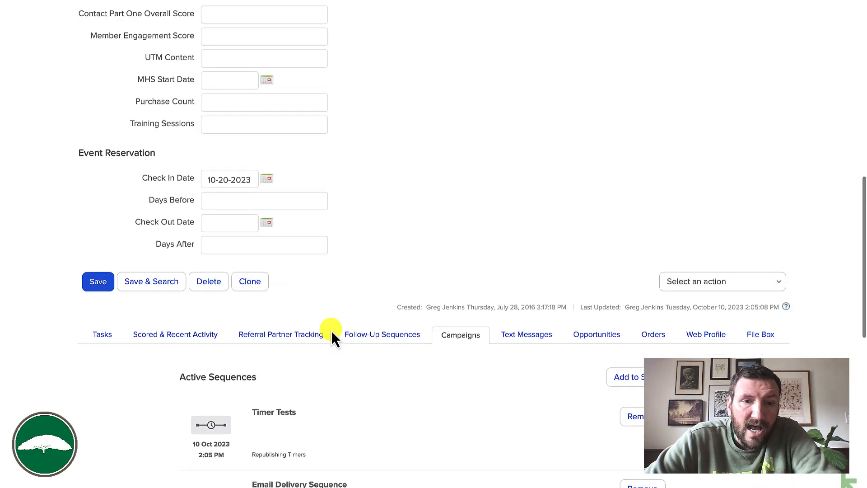
scroll(332, 336, down, 10)
scroll(332, 337, up, 3)
scroll(332, 337, down, 5)
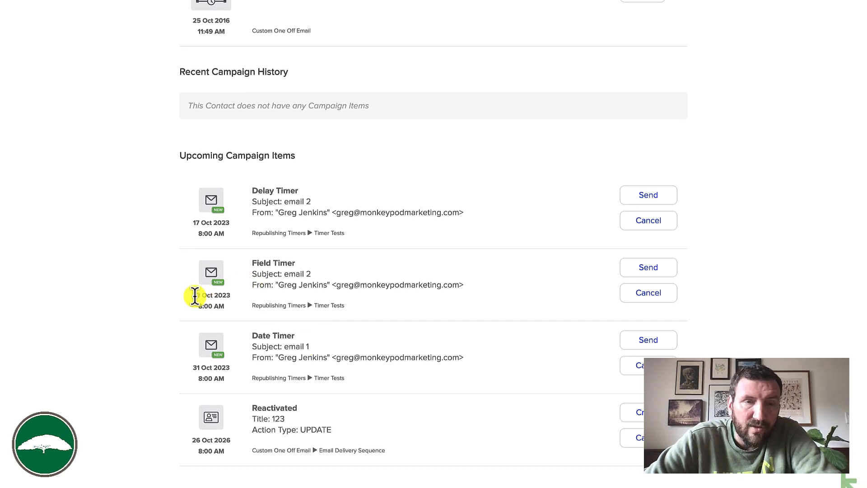
scroll(194, 296, up, 10)
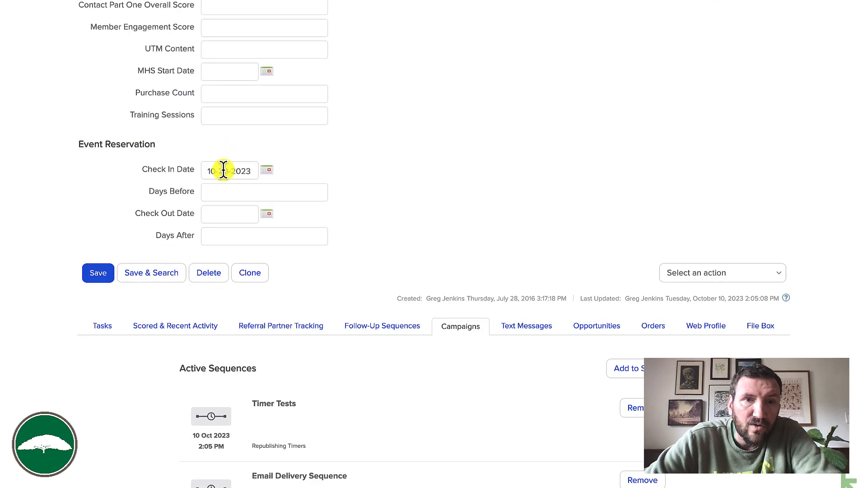
scroll(223, 170, down, 8)
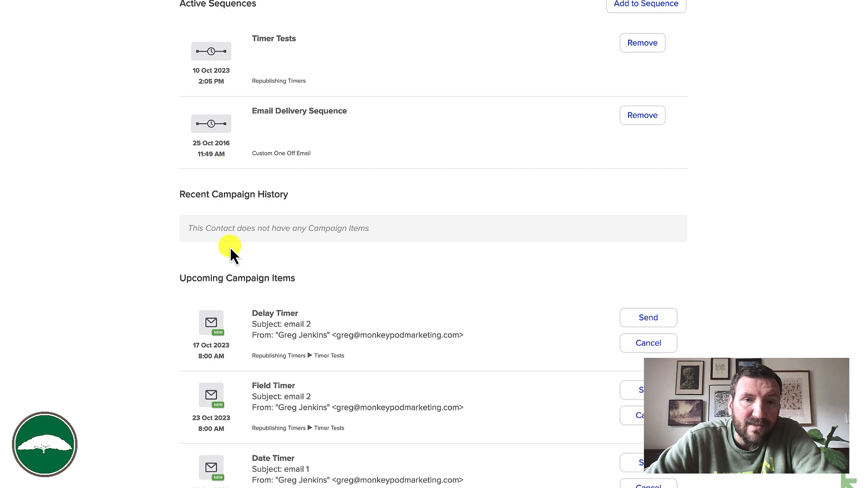
scroll(229, 187, up, 2)
scroll(211, 291, down, 4)
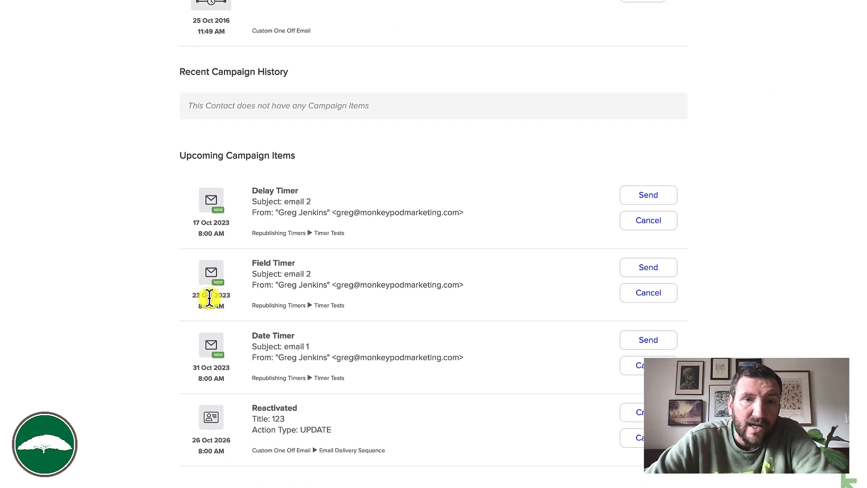
scroll(275, 263, up, 12)
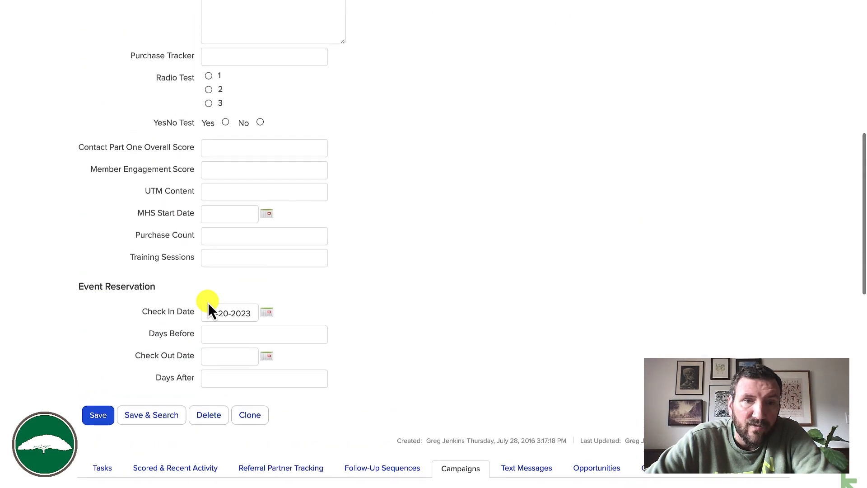
click(99, 415)
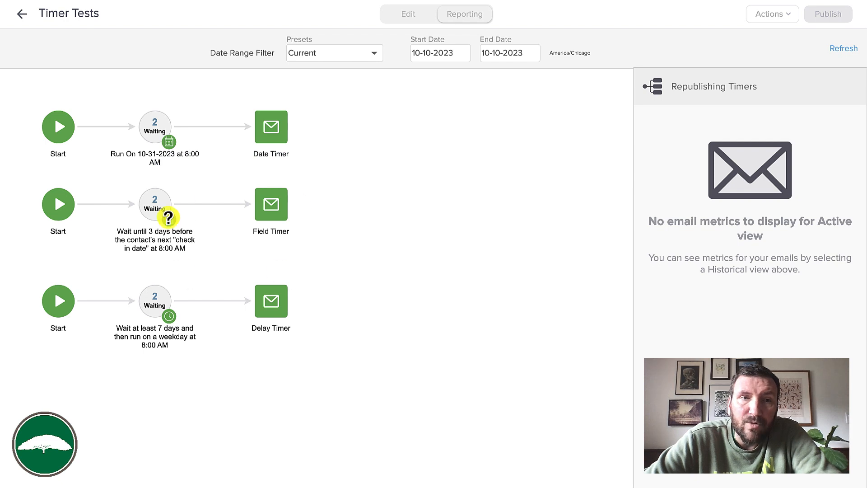
Step: Leave the Timer Tests sequence and examine its active contacts in the Republishing Timers campaign overview
mouse_move(170, 216)
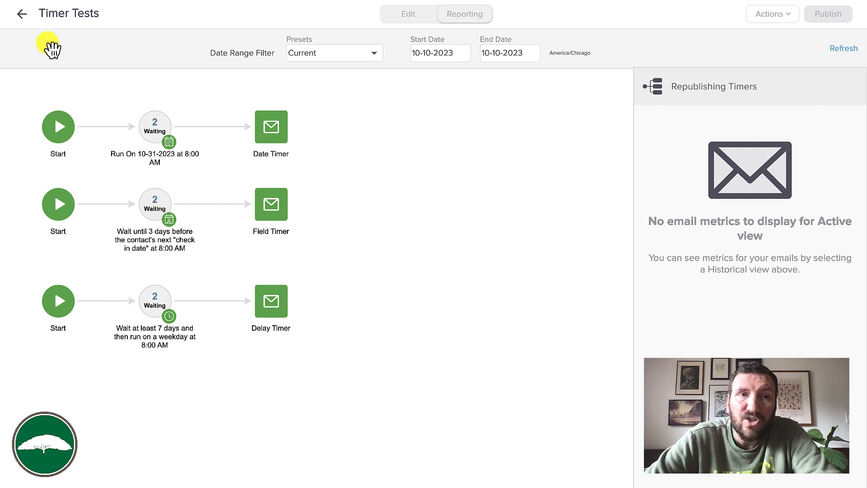
click(26, 19)
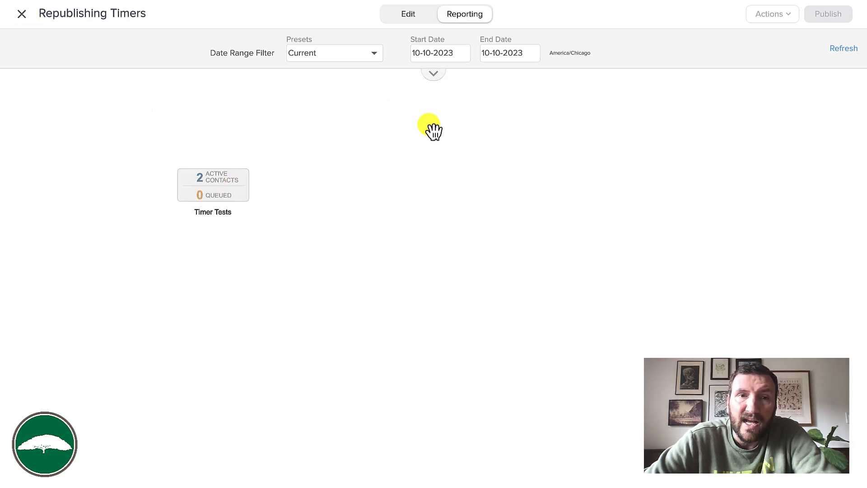
mouse_move(225, 190)
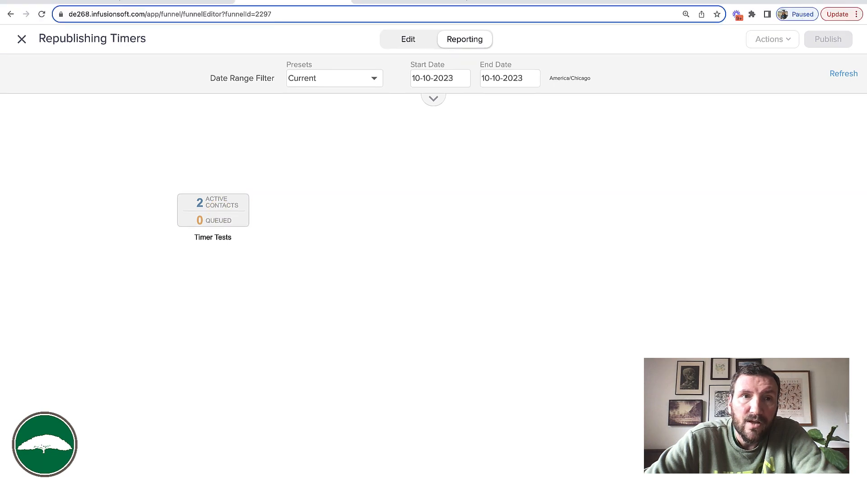
Step: Remove the first contact from the active Timer Tests sequence of the Republishing Timers campaign
click(179, 3)
click(377, 3)
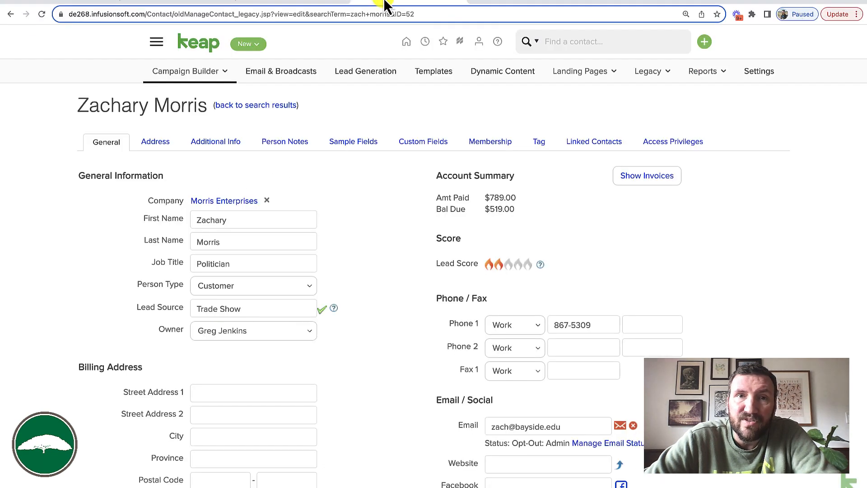
scroll(416, 245, down, 15)
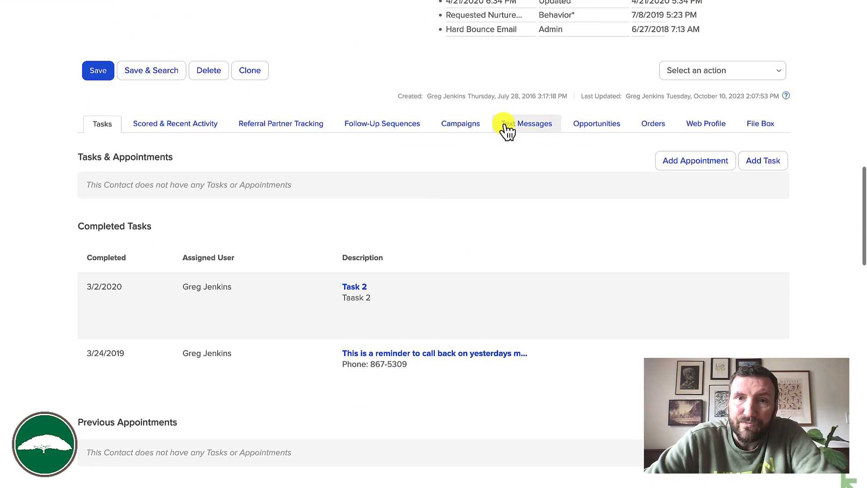
click(462, 133)
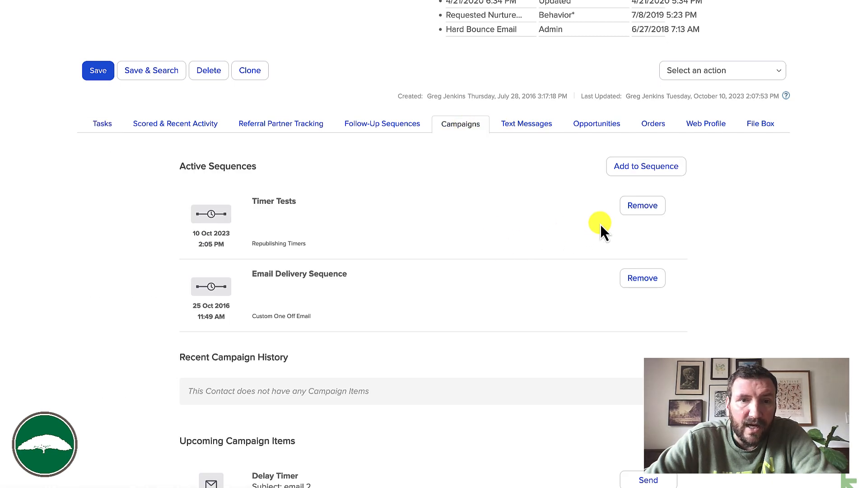
click(647, 206)
click(525, 57)
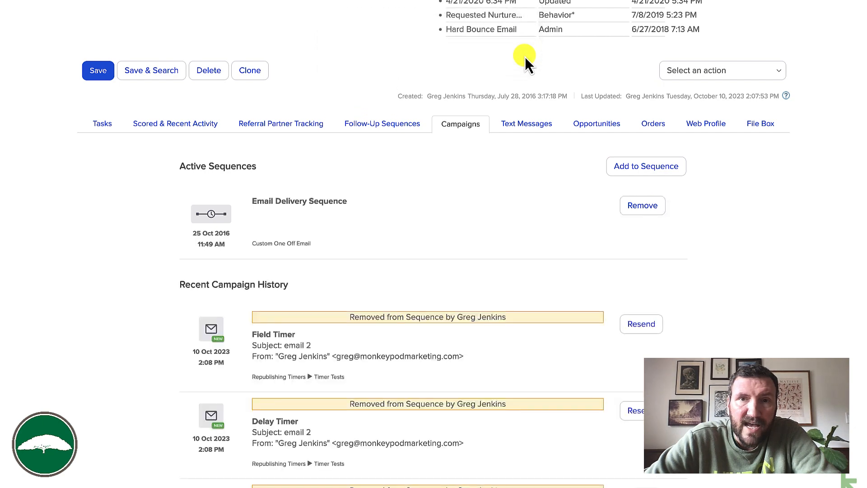
Step: Add the first contact back to the Timer Tests sequence of the Republishing Timers campaign, checking the campaign's active contacts before saving
click(629, 167)
click(392, 238)
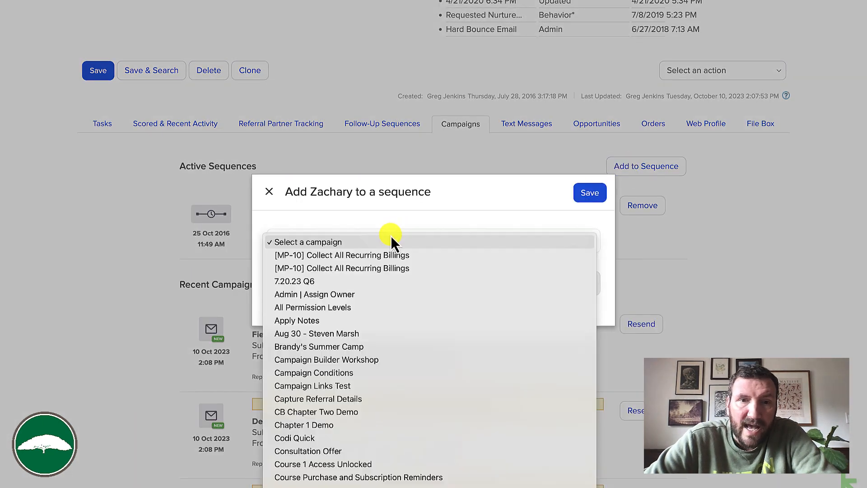
scroll(347, 379, down, 10)
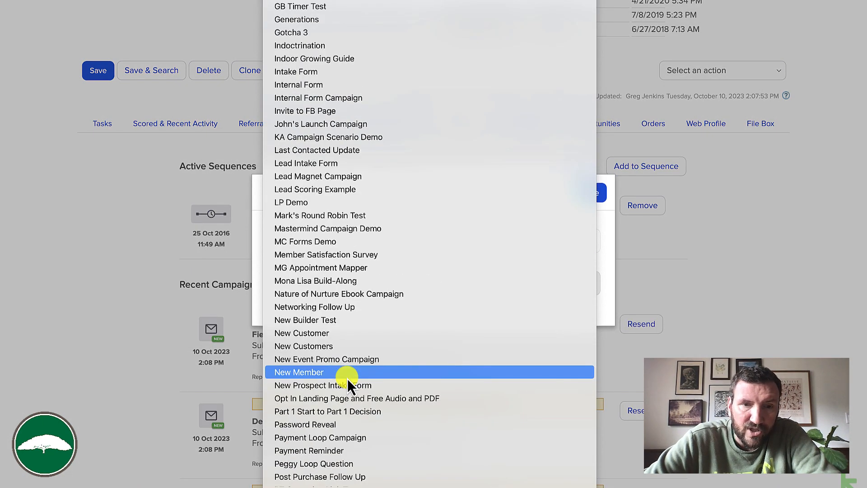
scroll(347, 424, down, 4)
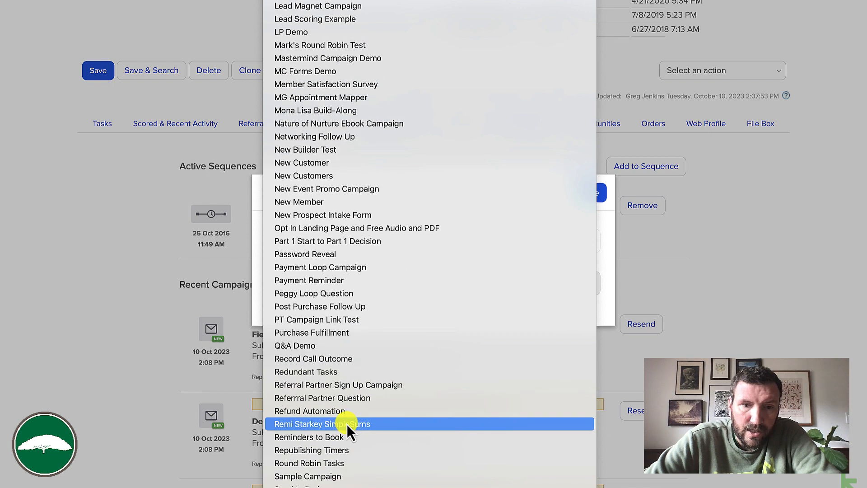
click(346, 450)
click(376, 284)
click(377, 300)
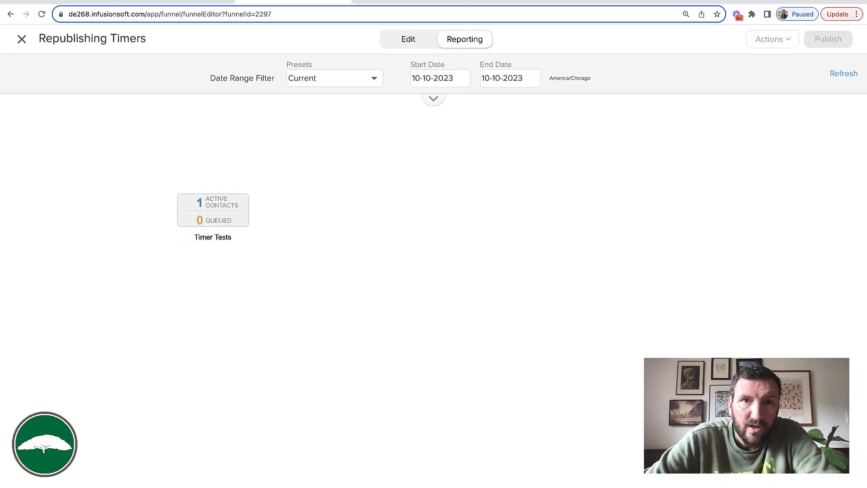
click(420, 3)
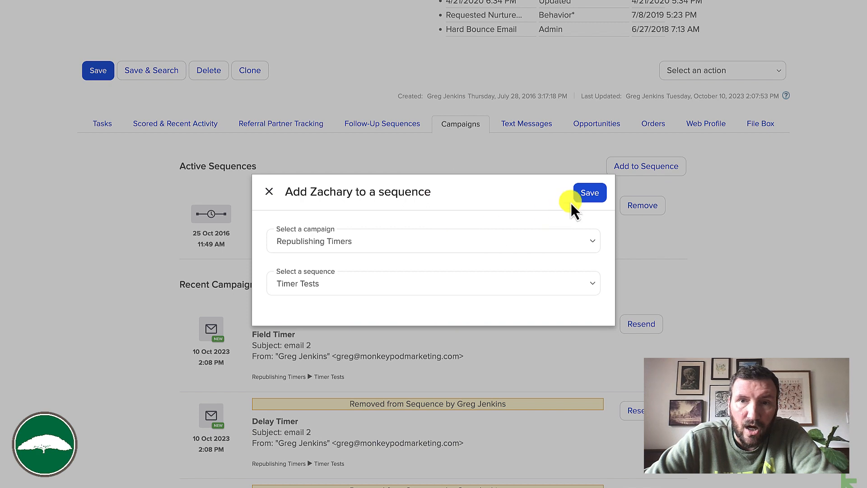
click(587, 195)
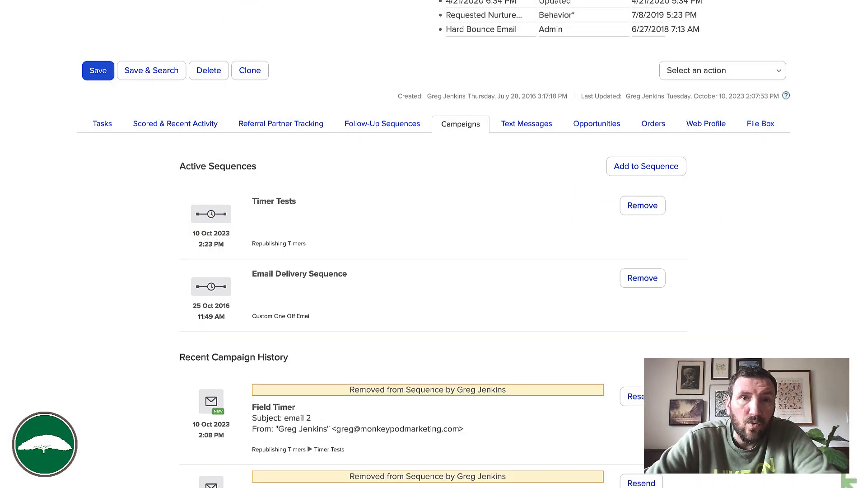
Step: Refresh the Republishing Timers reporting to check the active contacts in Timer Tests, and return to the first contact's record
click(529, 1)
click(839, 51)
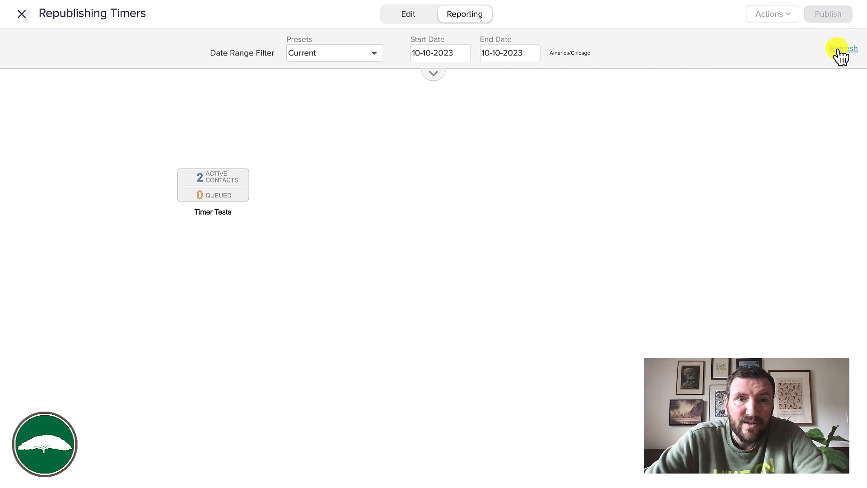
click(414, 8)
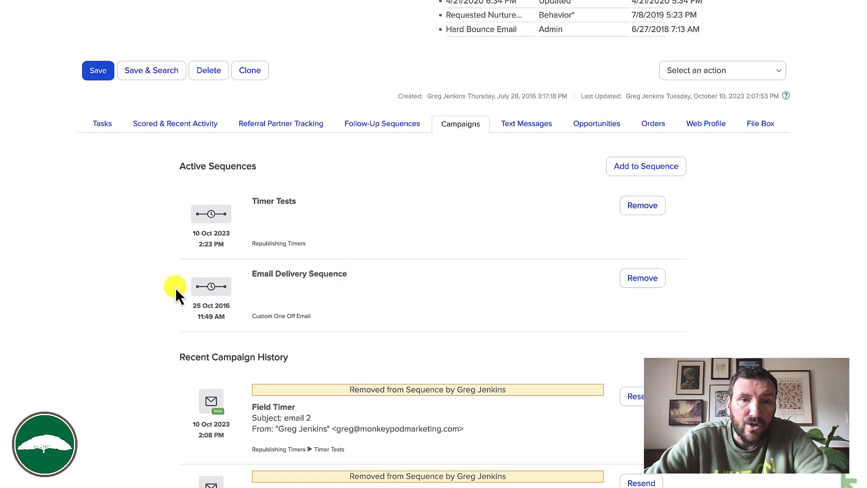
Step: Reload the first contact's record and review its active sequences and recent campaign history
scroll(112, 283, down, 3)
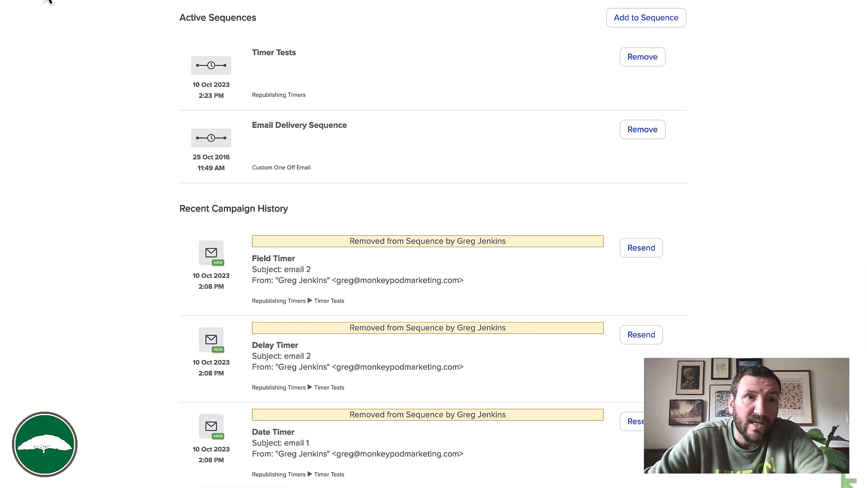
key(super+r)
scroll(293, 218, up, 10)
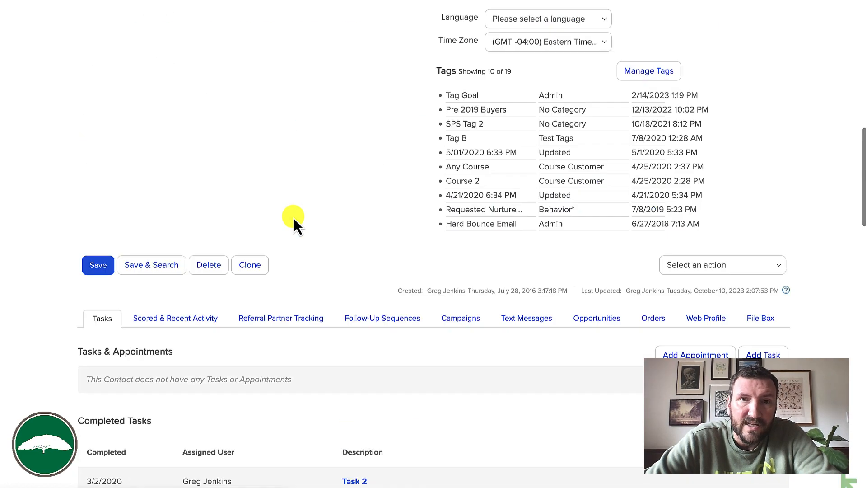
scroll(293, 217, down, 2)
click(475, 223)
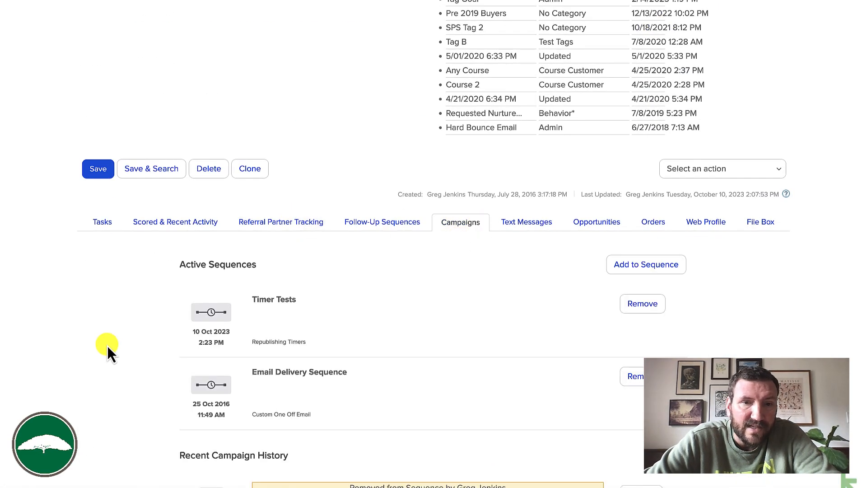
scroll(108, 348, down, 5)
scroll(127, 339, down, 4)
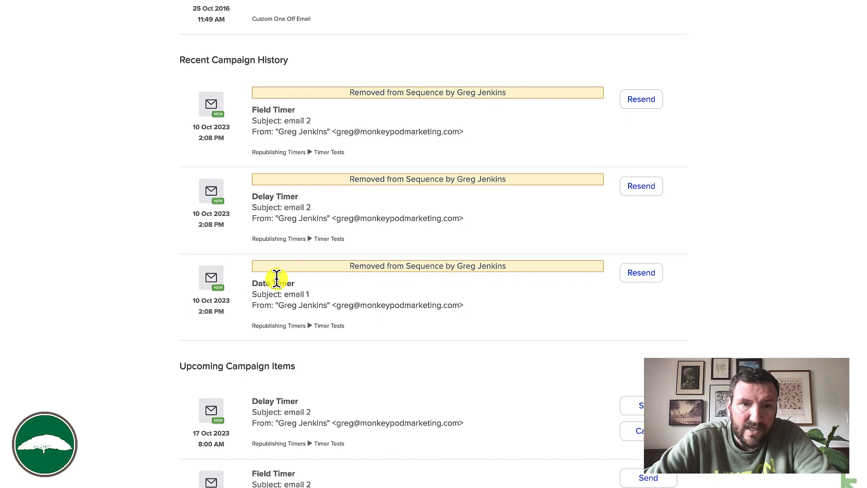
Step: Examine the scheduled dates of the first contact's upcoming Delay Timer and Field Timer emails
scroll(121, 305, down, 4)
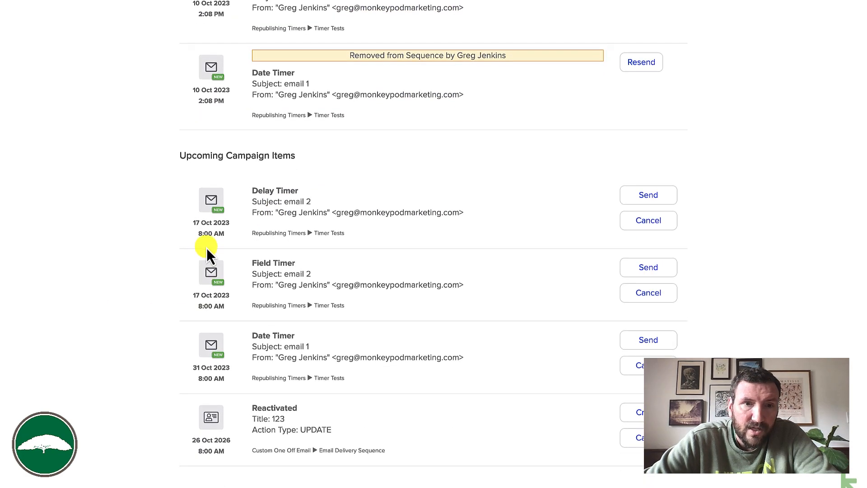
drag(254, 190, 302, 191)
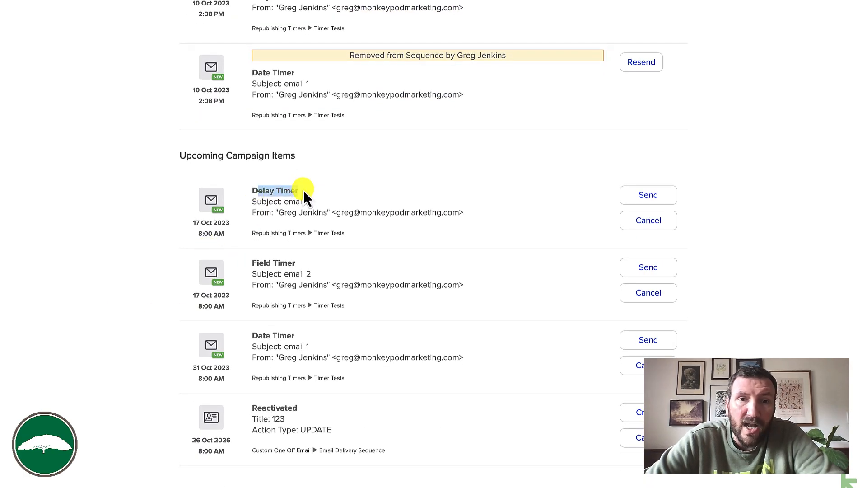
click(302, 190)
drag(253, 263, 308, 264)
click(307, 264)
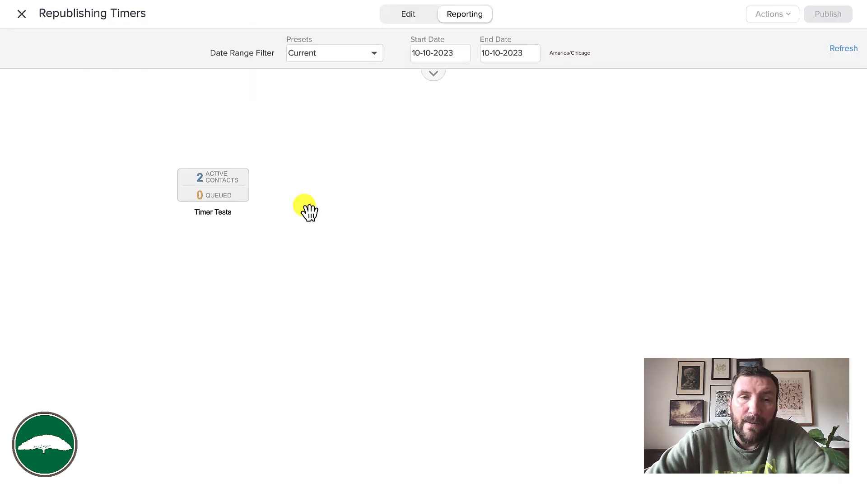
Step: Inspect the contacts waiting at each timer in the Timer Tests reporting view, and return to the Republishing Timers overview
double_click(212, 196)
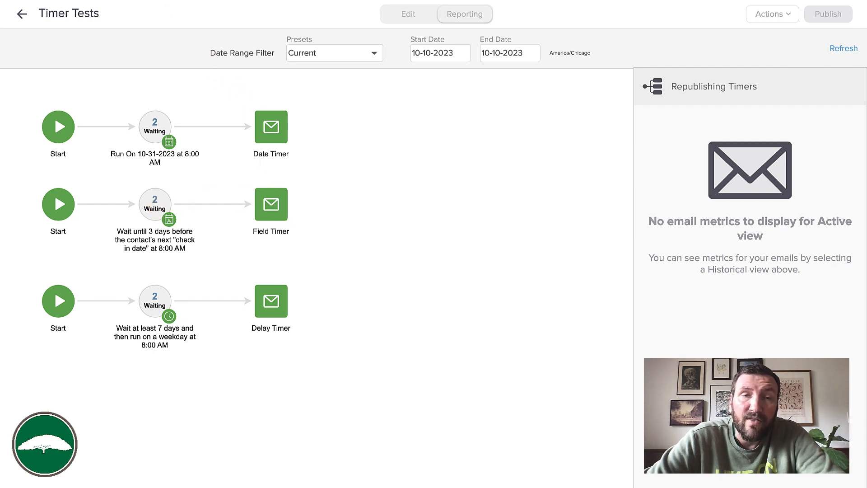
click(23, 15)
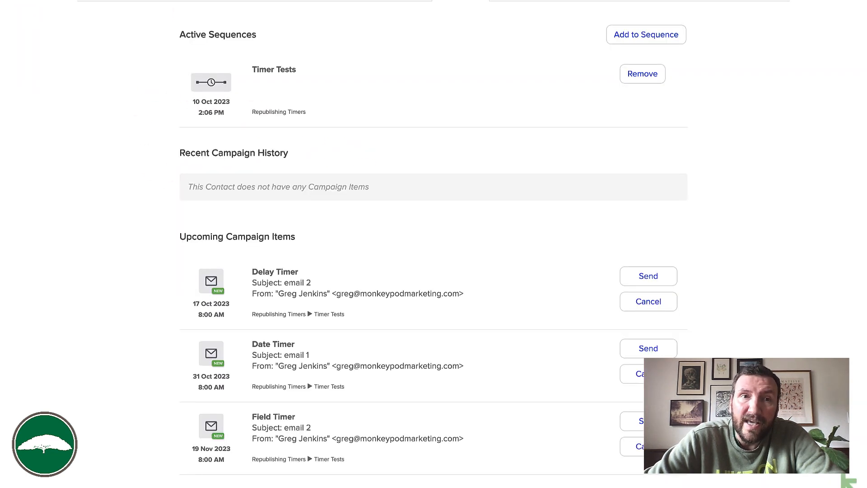
Step: Set the second contact's Check In Date in the Event Reservation sample fields to 12-22-2023 and save the record
scroll(252, 59, up, 3)
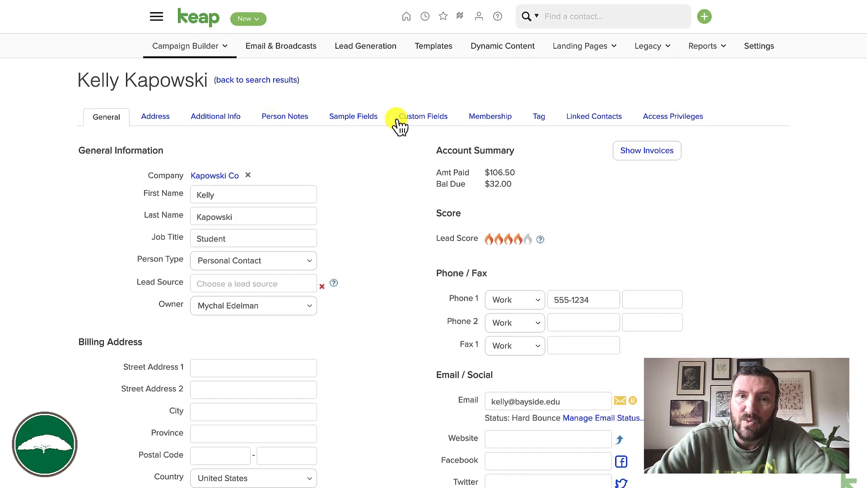
click(360, 120)
scroll(303, 308, down, 10)
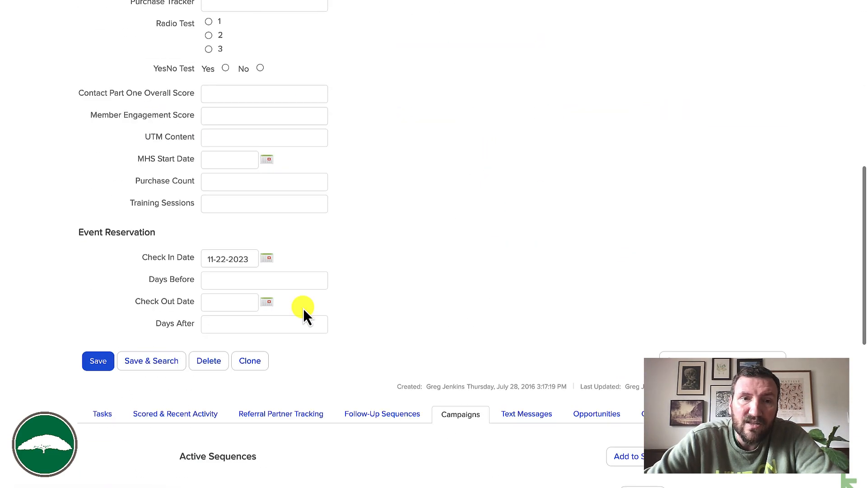
click(269, 258)
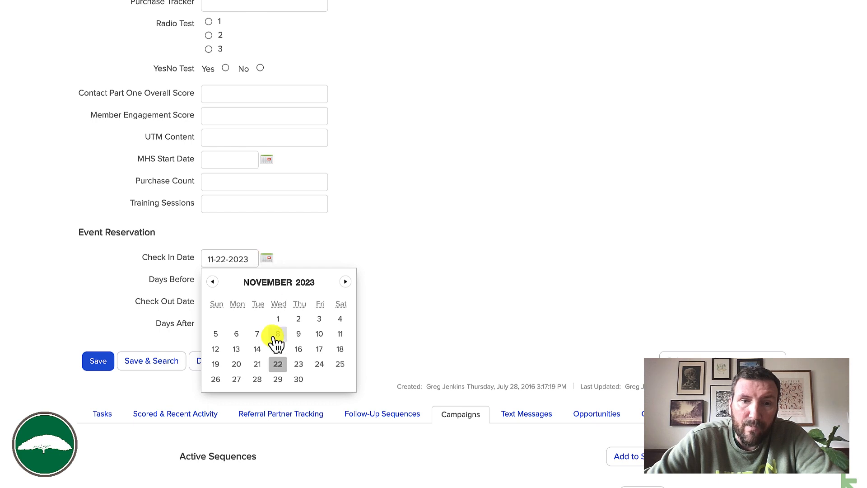
click(346, 282)
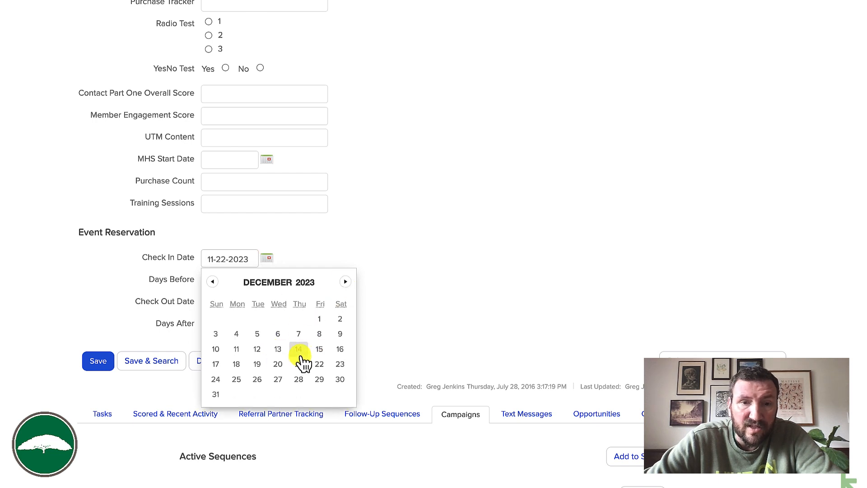
click(319, 364)
click(97, 361)
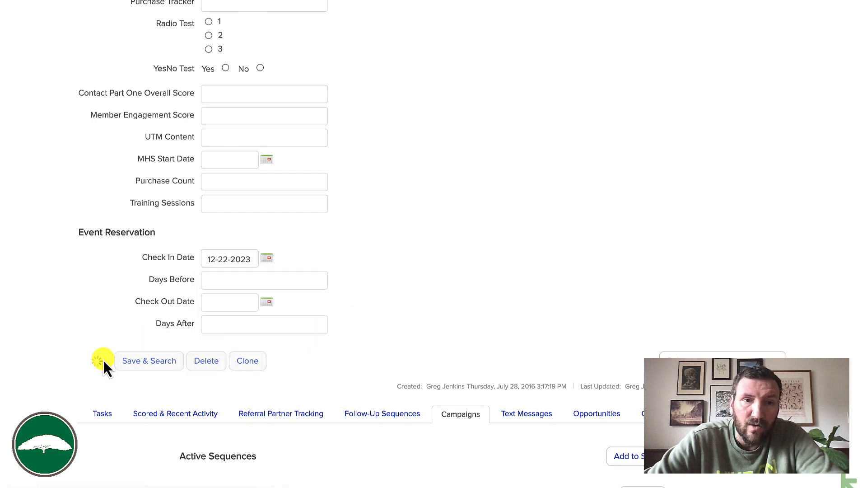
Step: Review the second contact's active sequence and the scheduled dates of the upcoming campaign items
scroll(278, 294, down, 8)
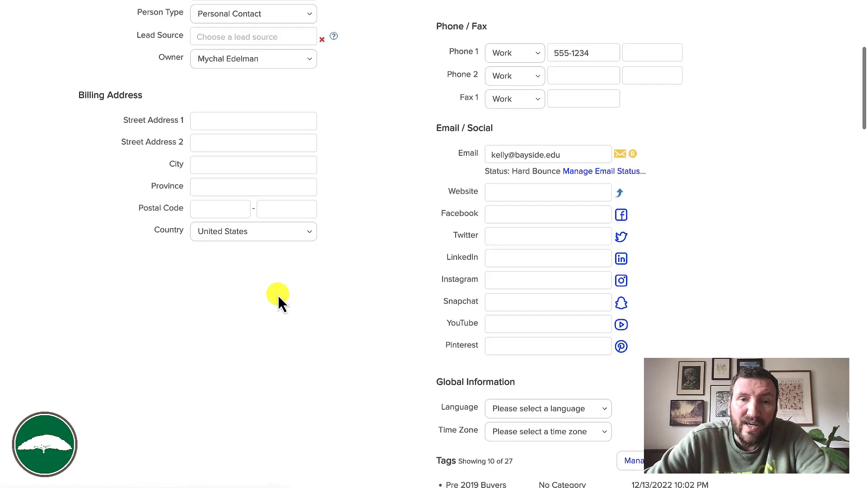
scroll(278, 295, down, 8)
click(472, 228)
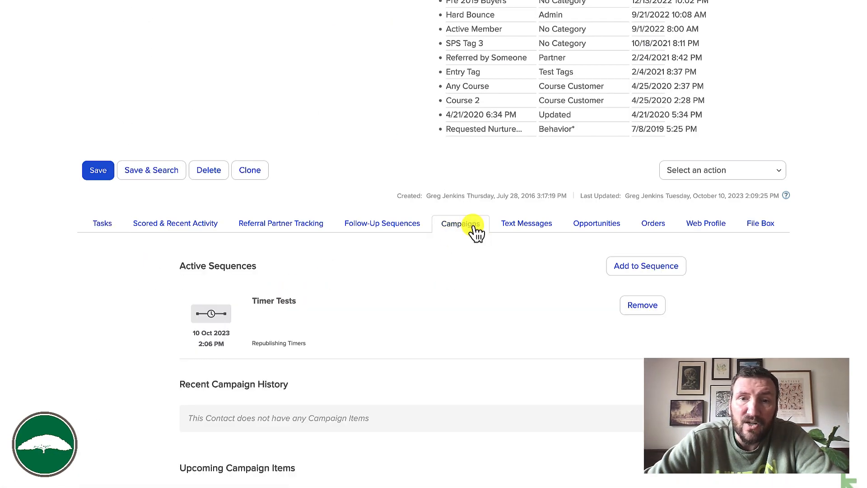
scroll(87, 342, down, 5)
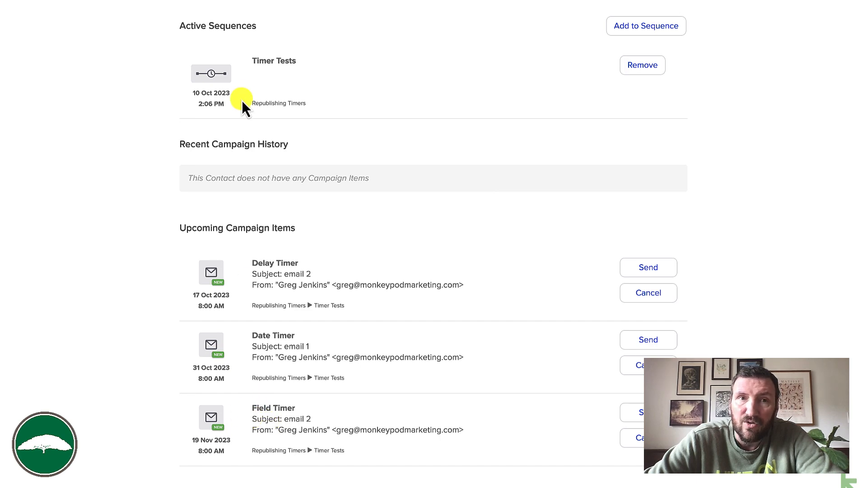
Step: Mark the Timer Tests sequence's state by checking it in edit mode, and republish the Republishing Timers campaign
click(283, 0)
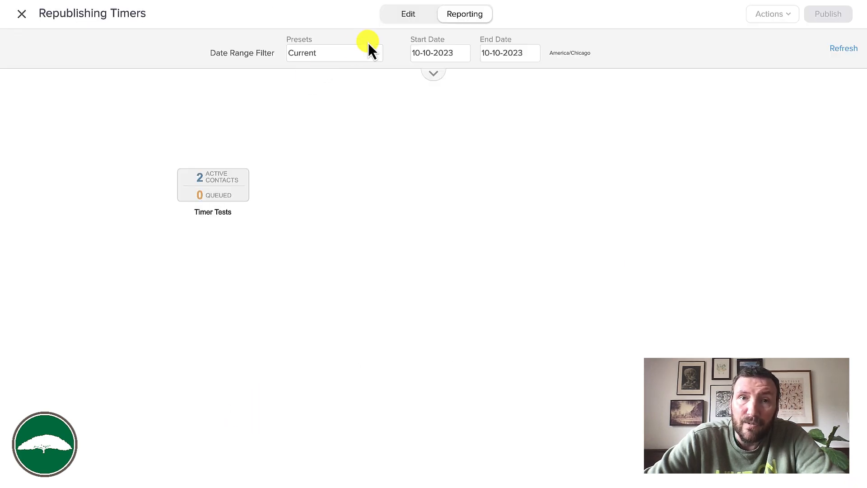
click(408, 16)
double_click(354, 129)
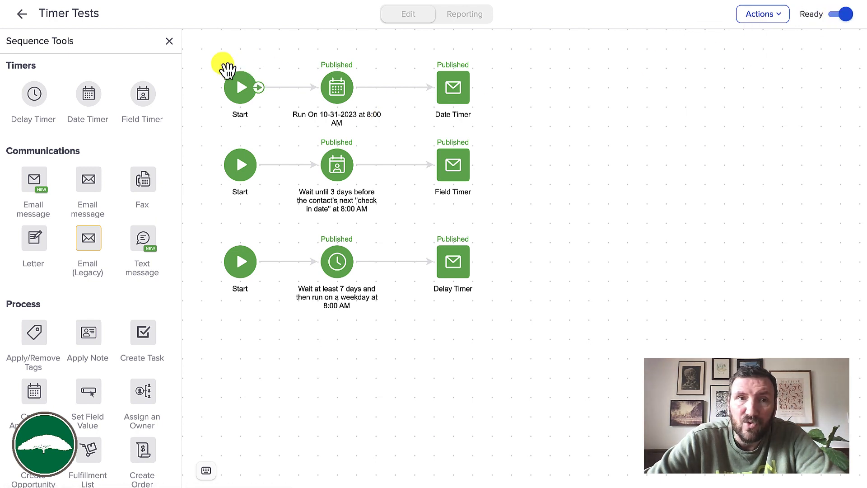
click(22, 14)
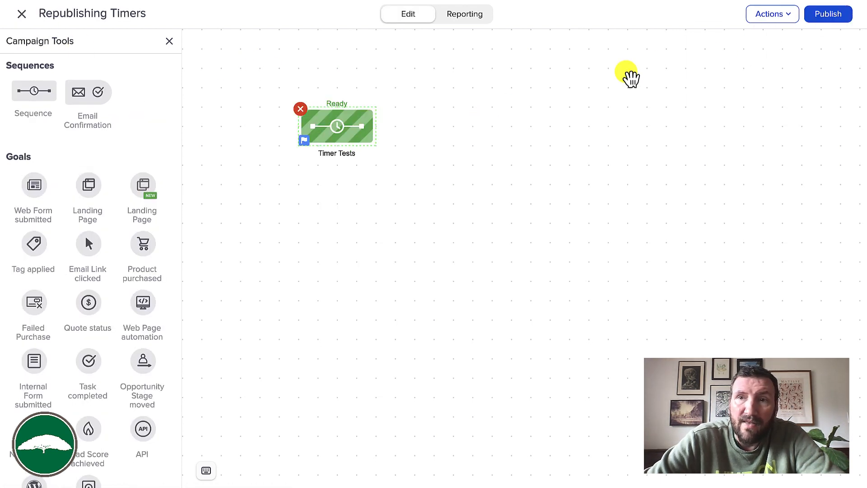
click(841, 14)
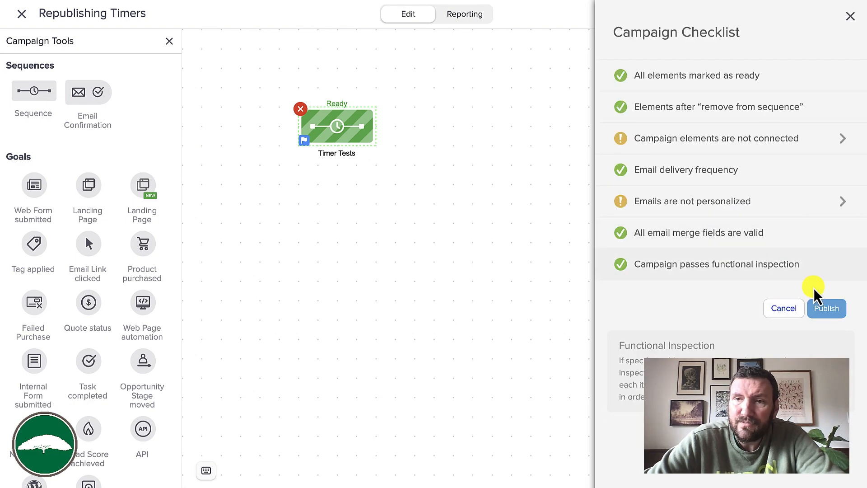
click(827, 309)
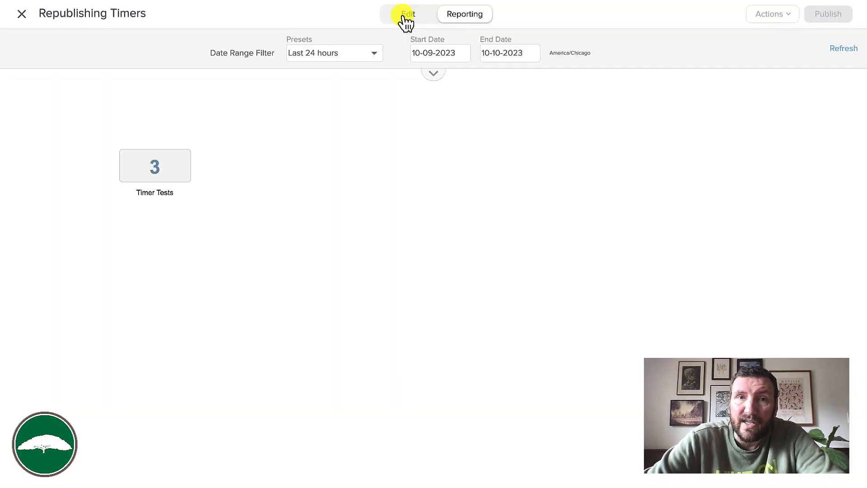
Step: Check the publication status of Timer Tests, and set the reporting date range preset to Current to view its active contacts
click(407, 14)
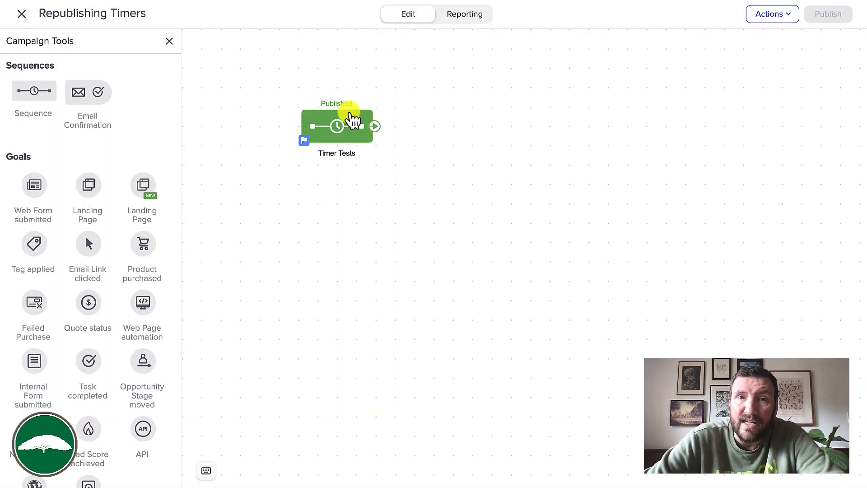
click(463, 16)
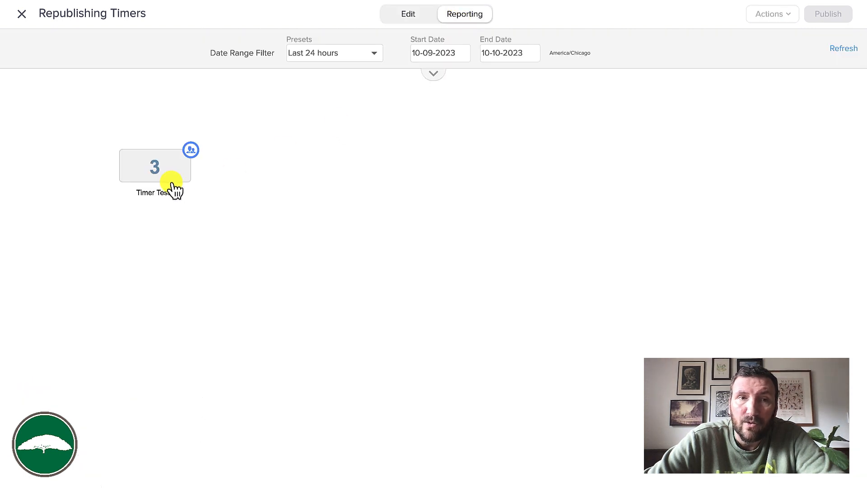
click(335, 58)
click(339, 70)
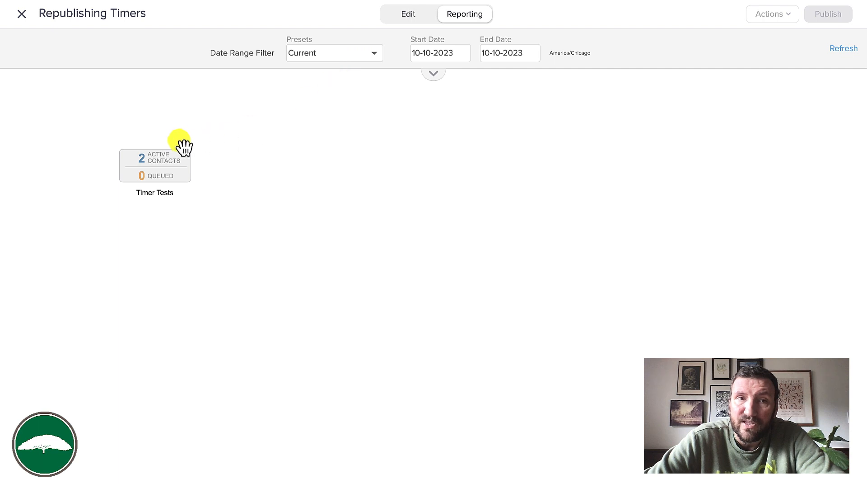
mouse_move(172, 168)
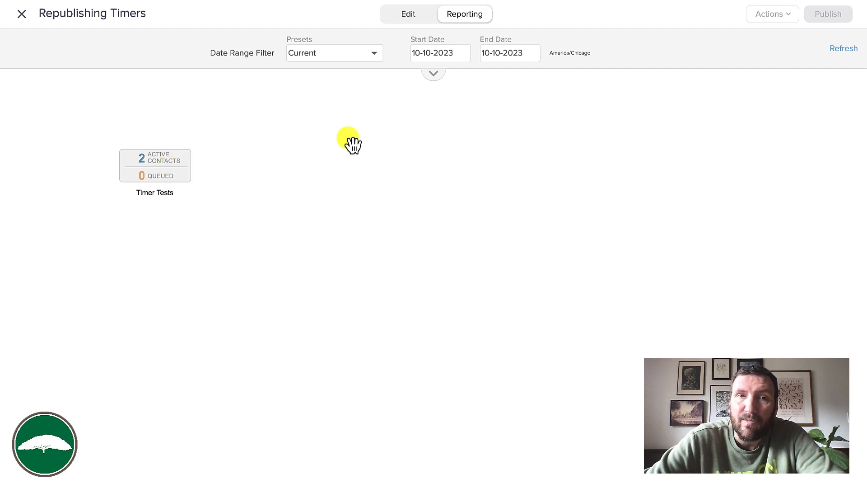
click(161, 174)
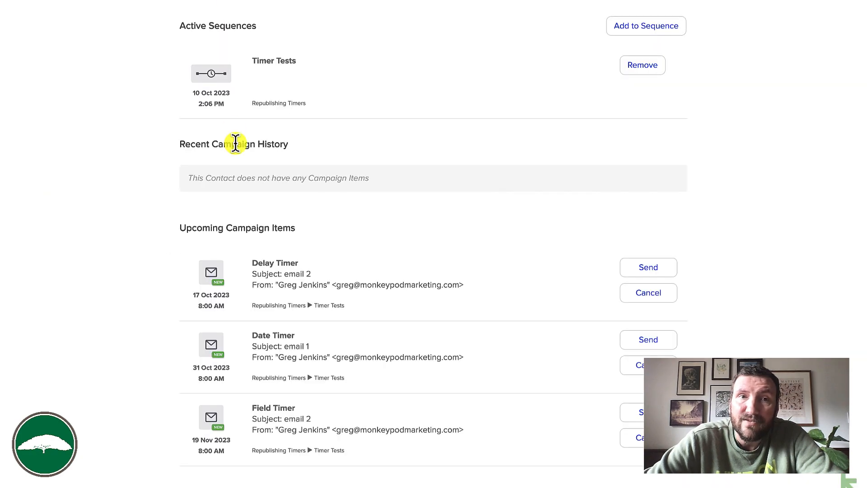
Step: Compare the second contact's Check In Date with the scheduled date of the upcoming Field Timer email
scroll(236, 144, up, 20)
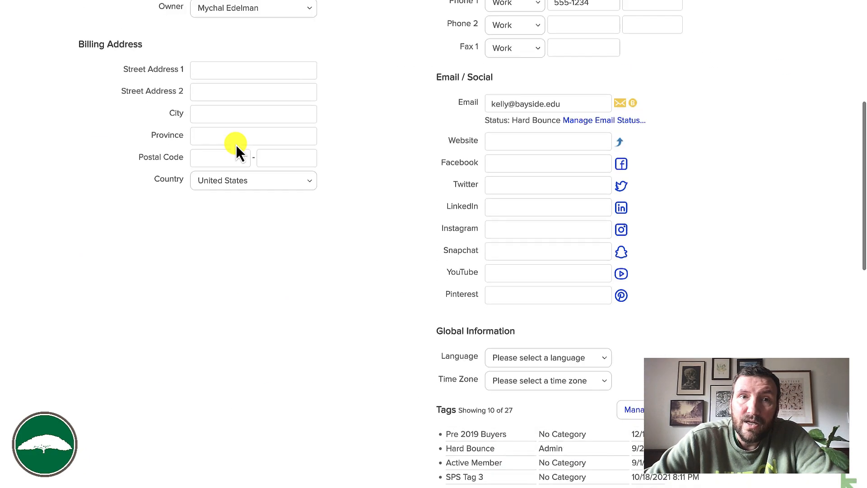
click(350, 120)
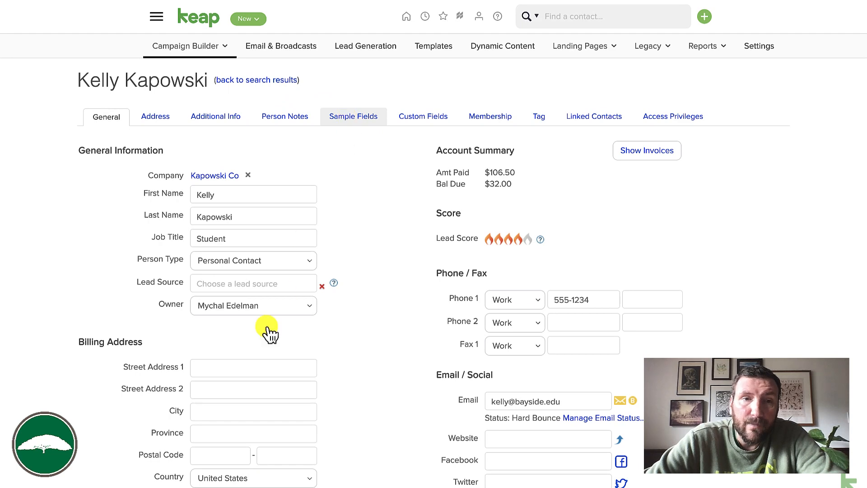
scroll(269, 333, down, 10)
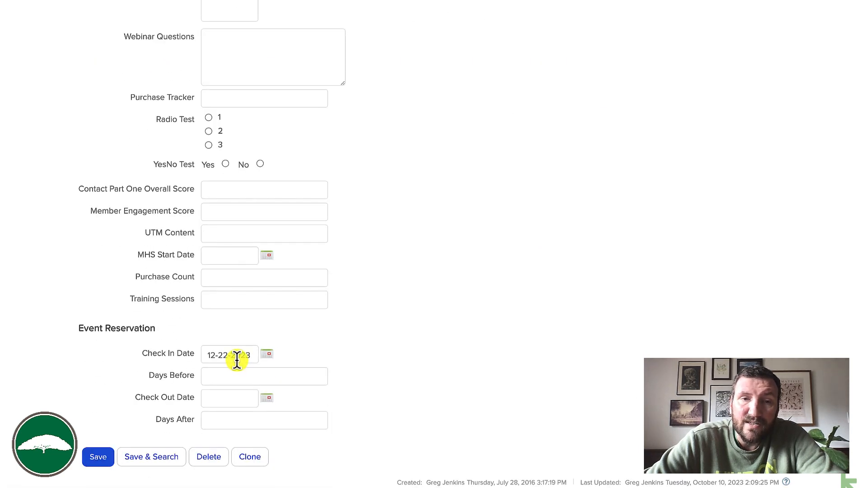
scroll(137, 361, down, 12)
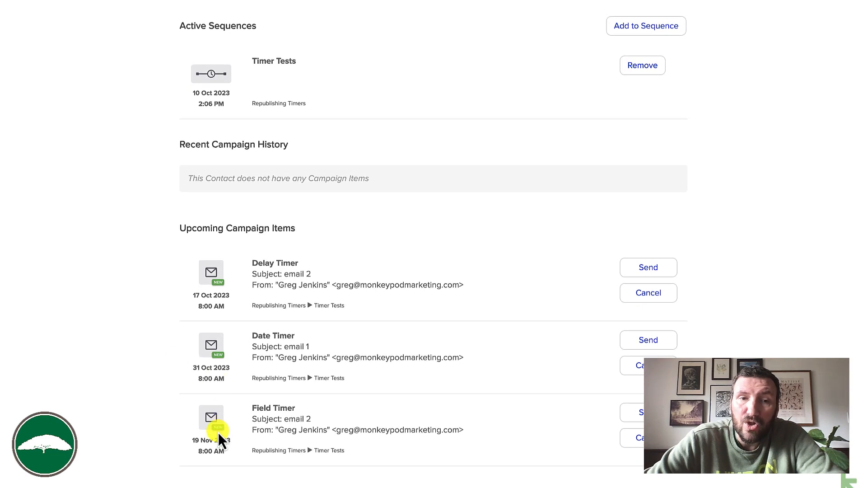
drag(192, 441, 211, 441)
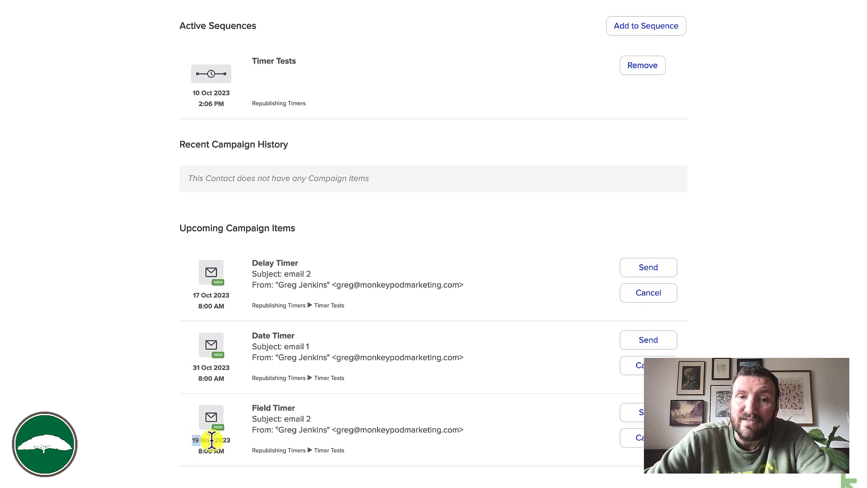
Step: Reload the second contact's record and recheck the scheduled date of the upcoming Field Timer email
scroll(141, 305, up, 20)
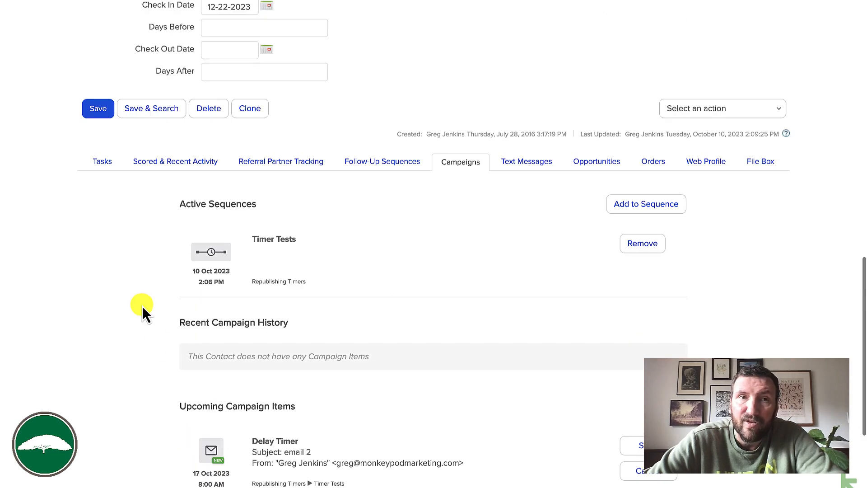
scroll(142, 305, down, 9)
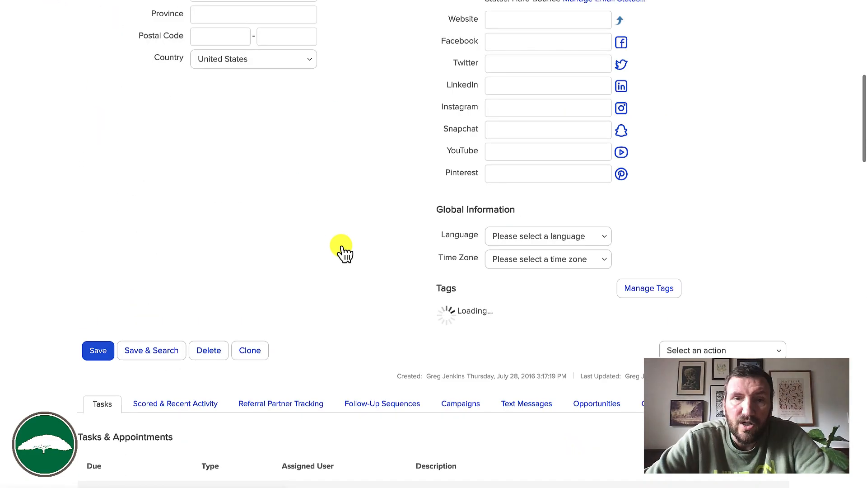
scroll(342, 249, down, 8)
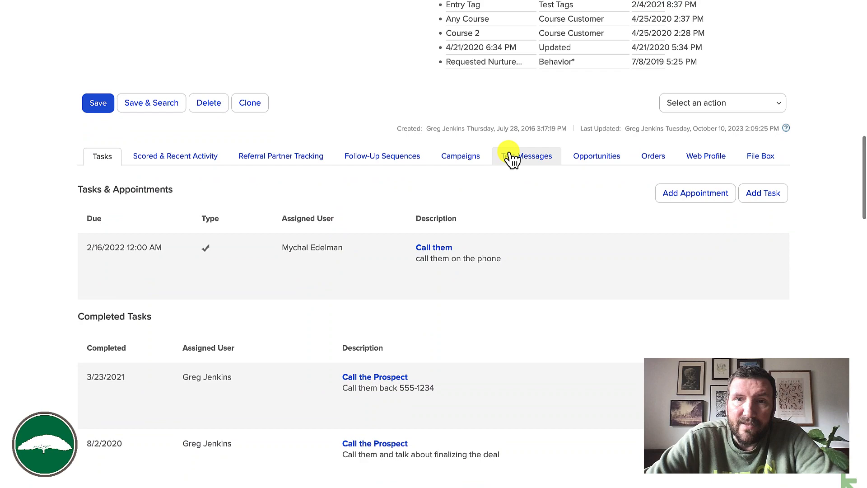
click(470, 161)
scroll(66, 313, down, 4)
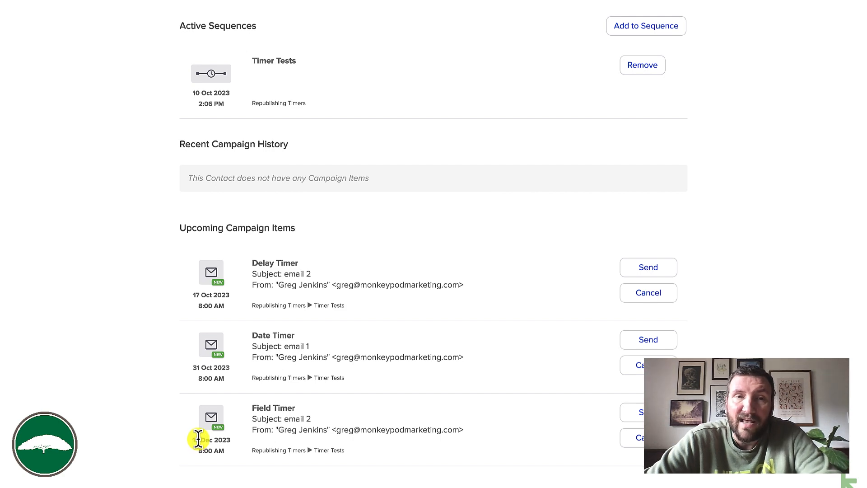
Step: In the Timer Tests sequence of the Republishing Timers campaign, set the date timer to run on 10-27-2023 at 8:00 AM
click(295, 6)
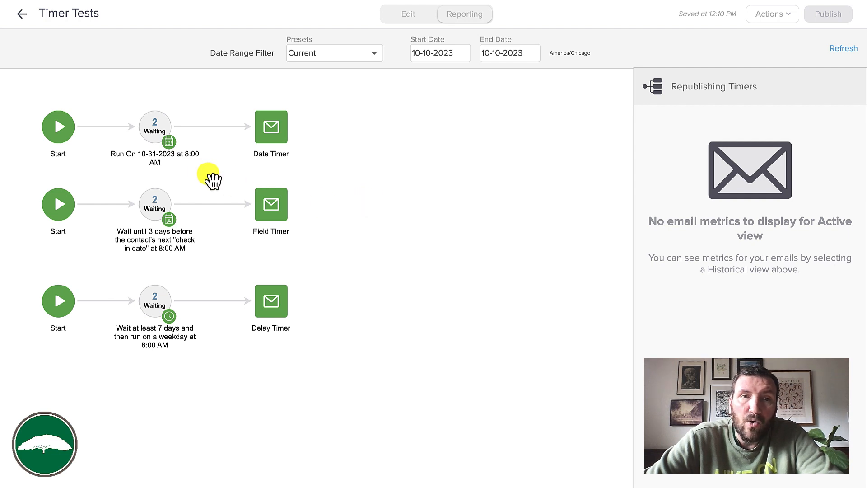
click(23, 15)
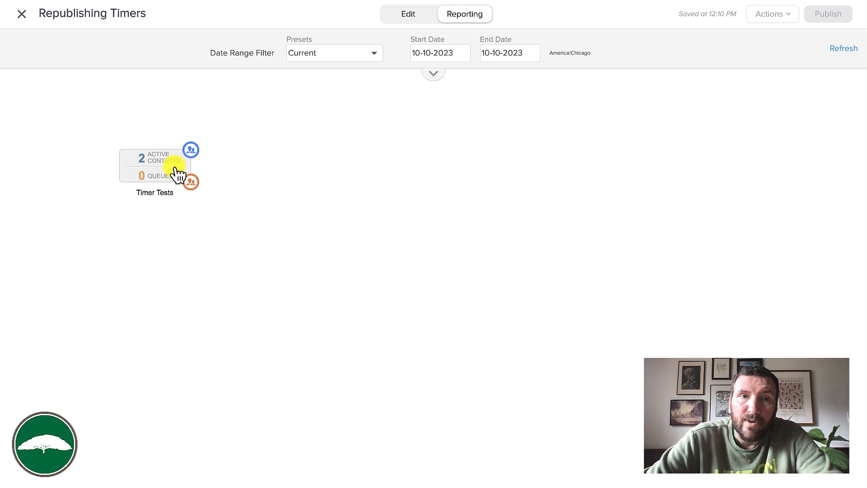
click(396, 20)
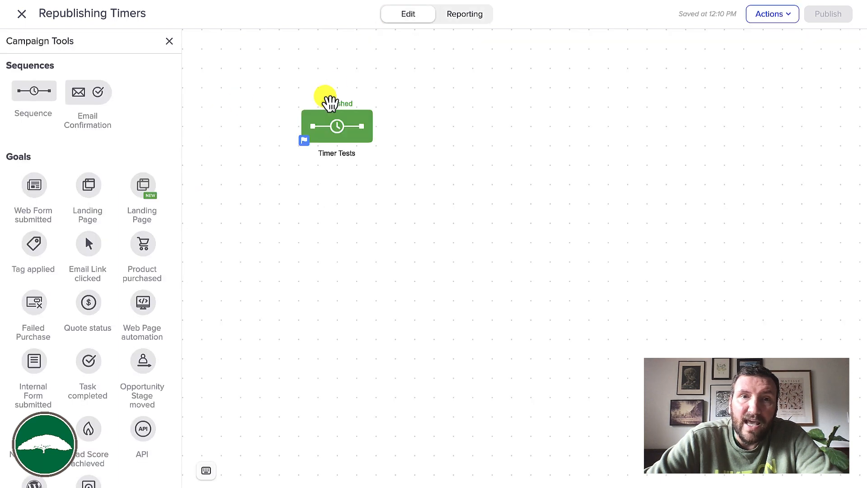
double_click(348, 124)
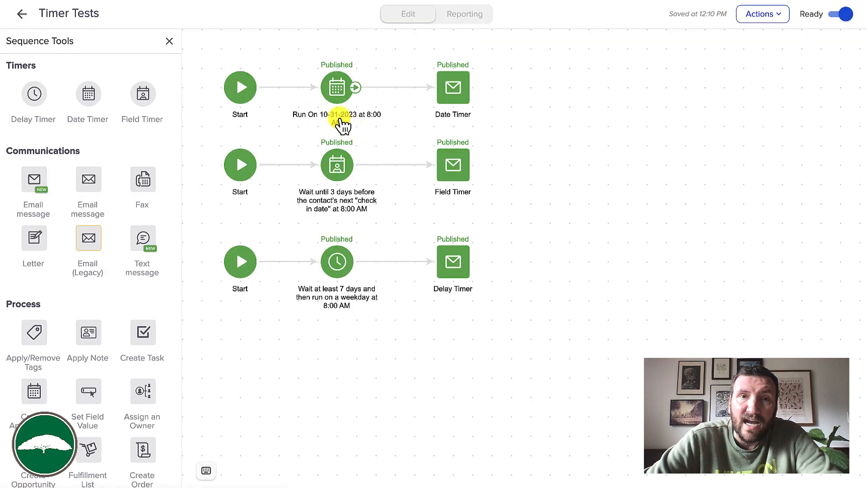
double_click(342, 90)
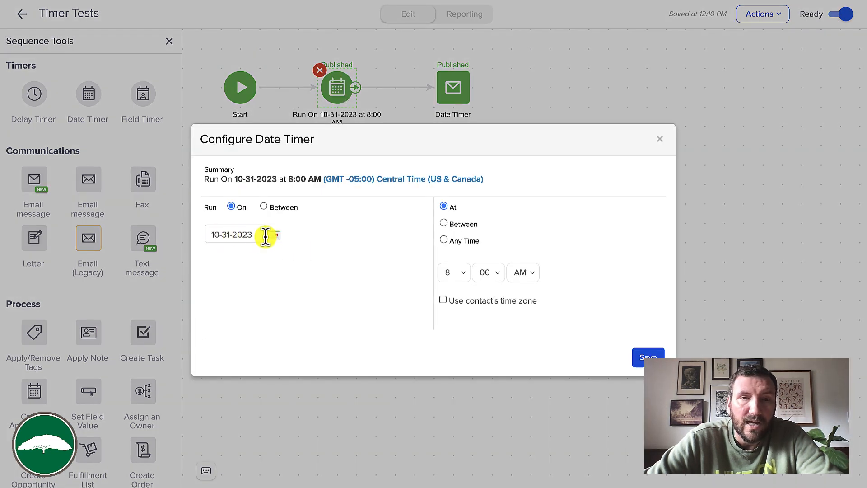
click(274, 240)
click(324, 334)
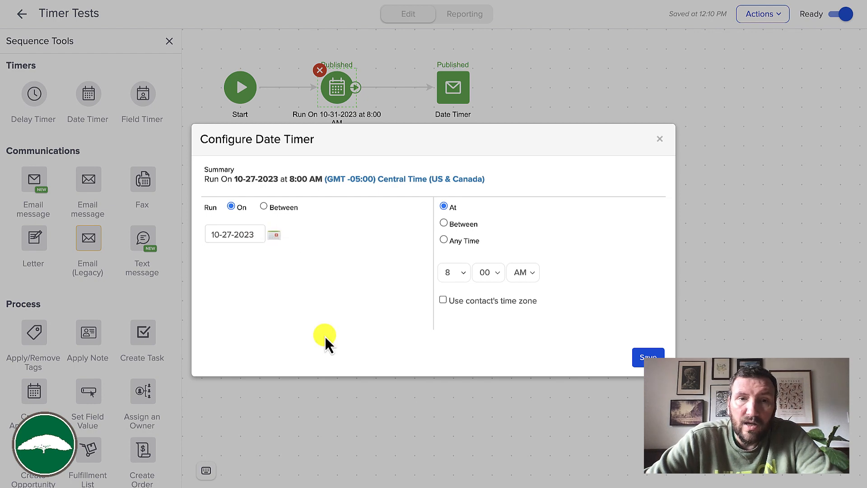
click(651, 357)
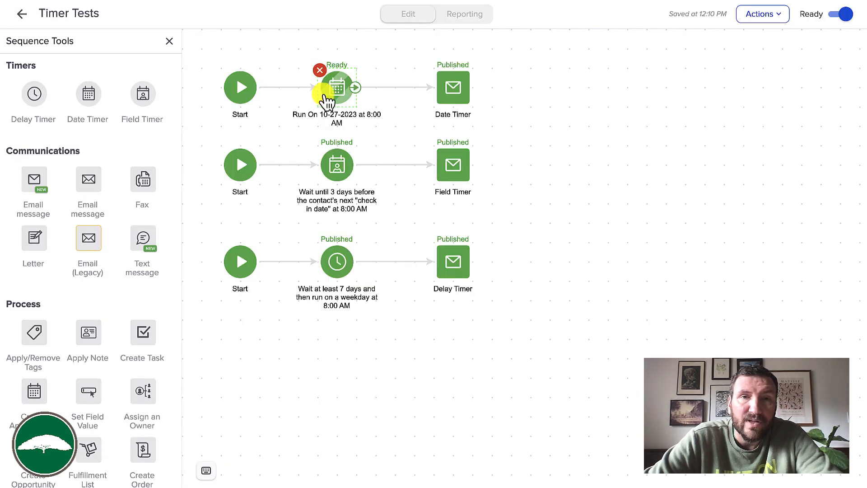
Step: Return to the campaign overview and publish the Republishing Timers campaign with the changed date timer
click(23, 14)
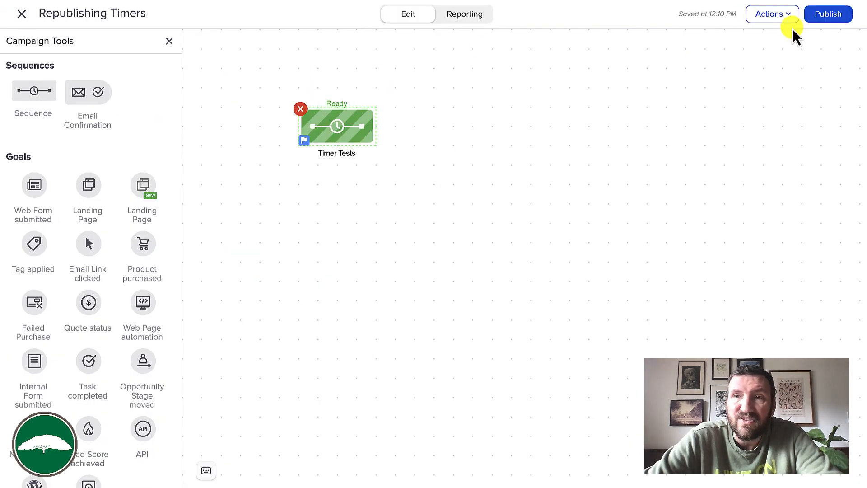
click(829, 18)
click(826, 13)
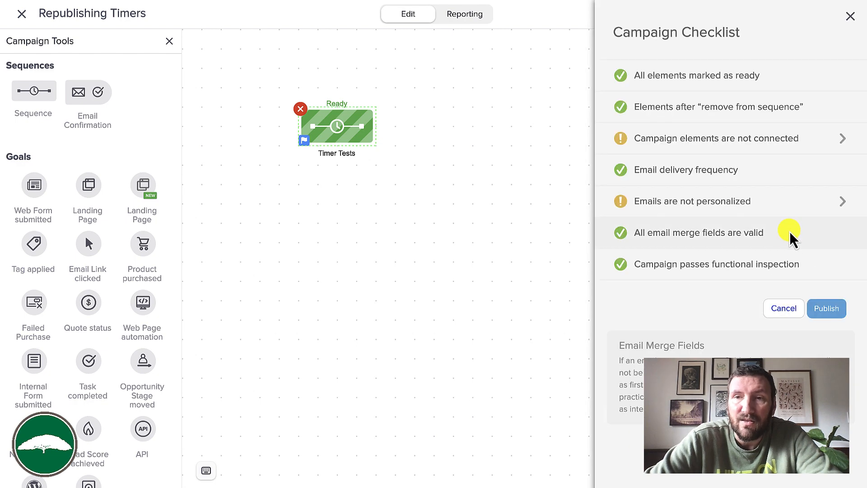
click(827, 309)
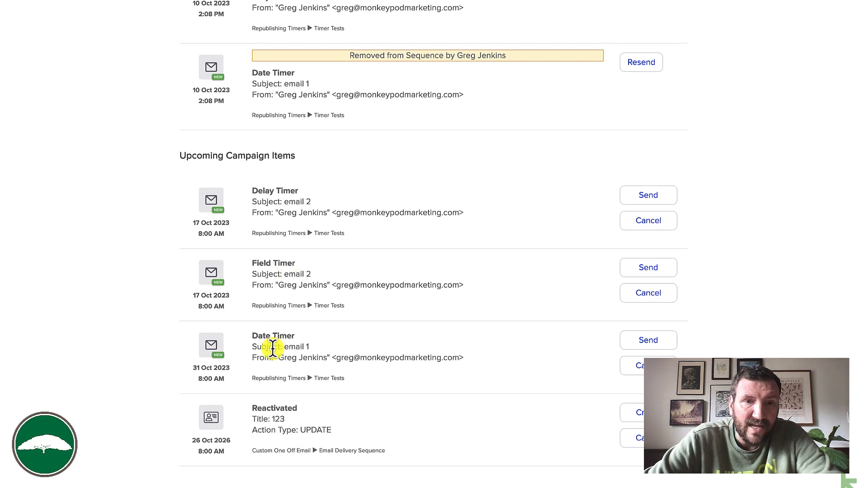
Step: Reload the first contact's record and check the scheduled date of the upcoming Date Timer email
double_click(196, 367)
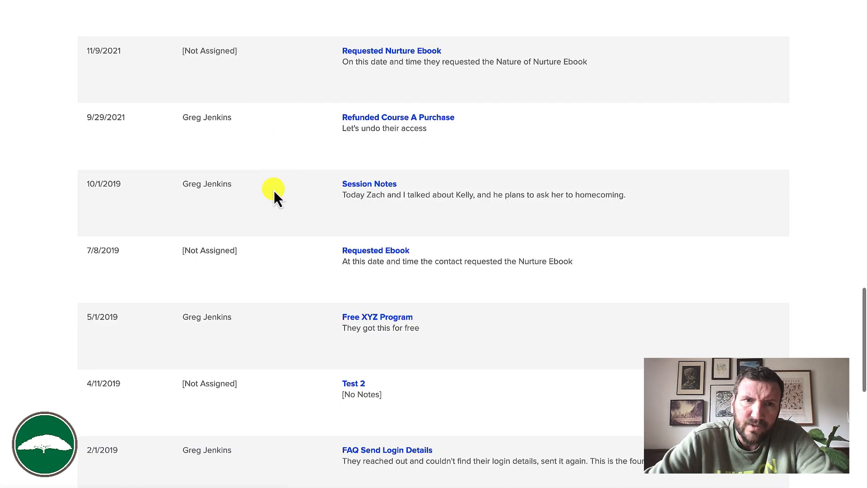
scroll(274, 191, up, 8)
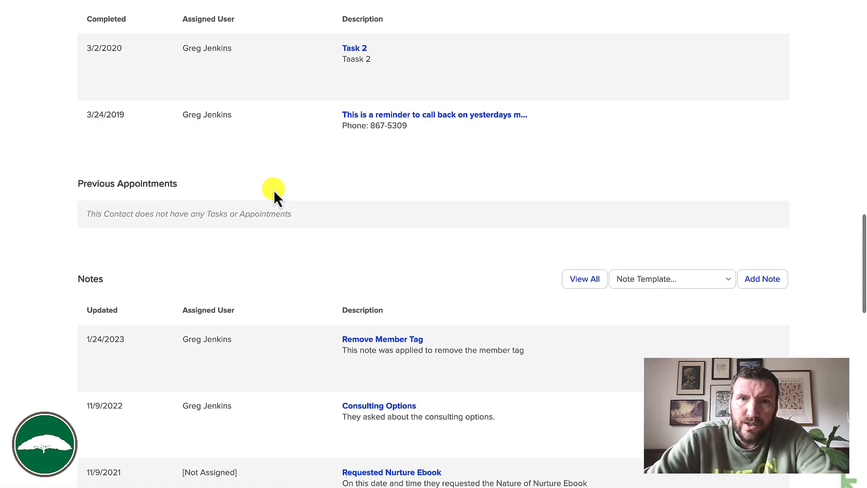
scroll(278, 191, up, 6)
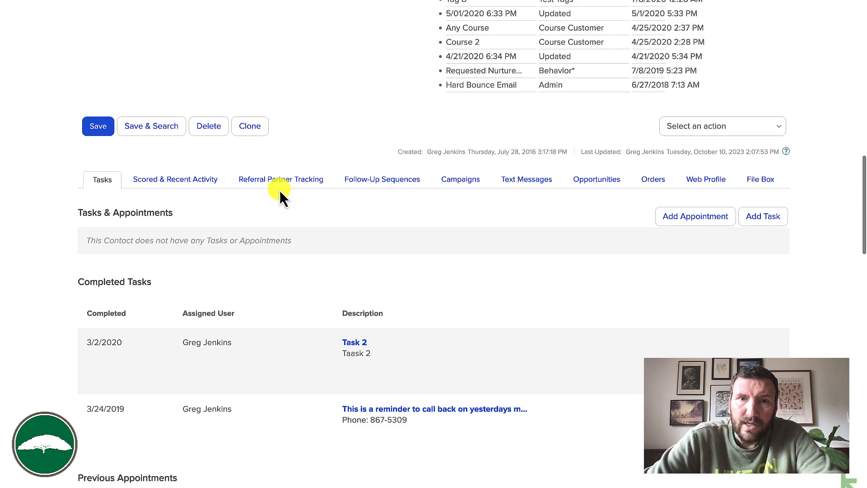
click(461, 179)
scroll(112, 302, down, 2)
scroll(112, 302, down, 10)
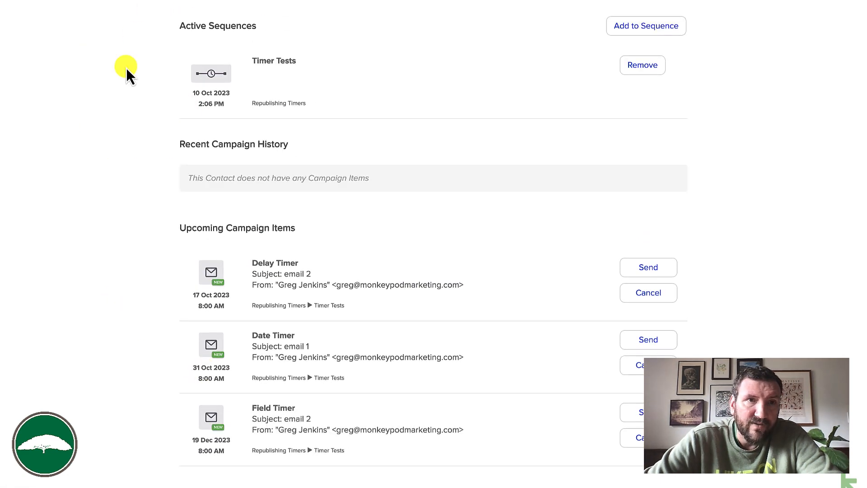
Step: Reload the second contact's record and review the scheduled dates of its upcoming campaign items
scroll(126, 68, up, 2)
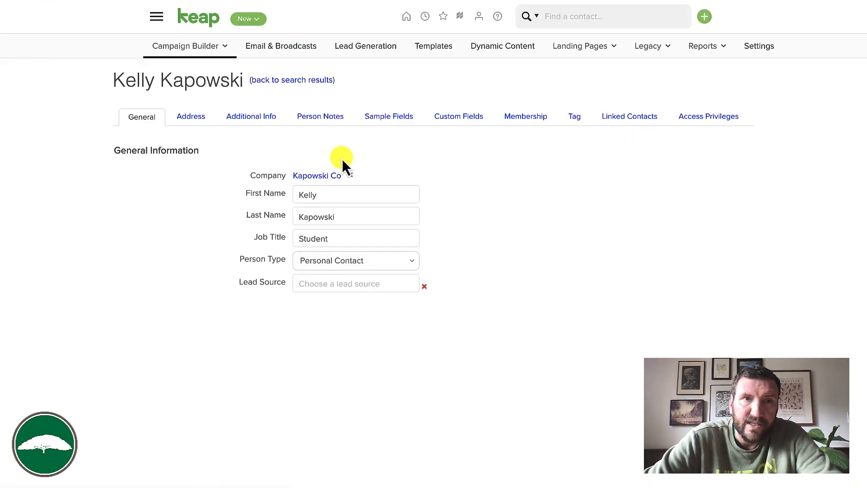
scroll(348, 162, down, 15)
scroll(357, 167, up, 6)
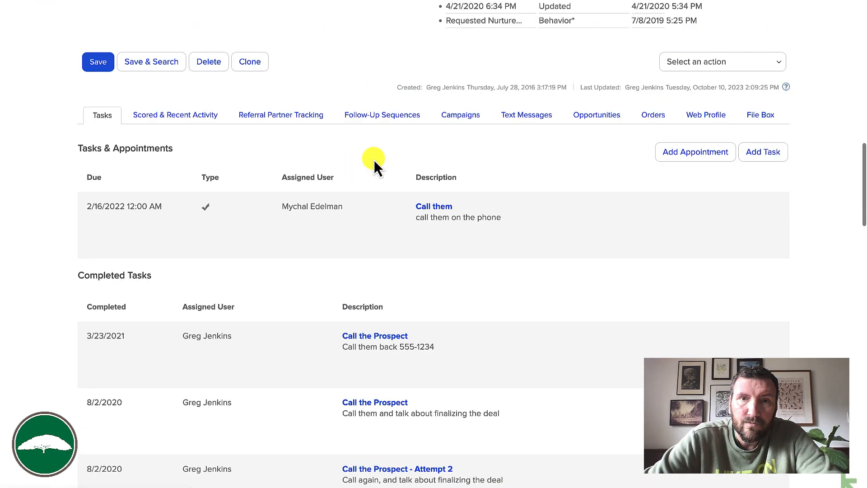
click(468, 118)
scroll(167, 277, down, 3)
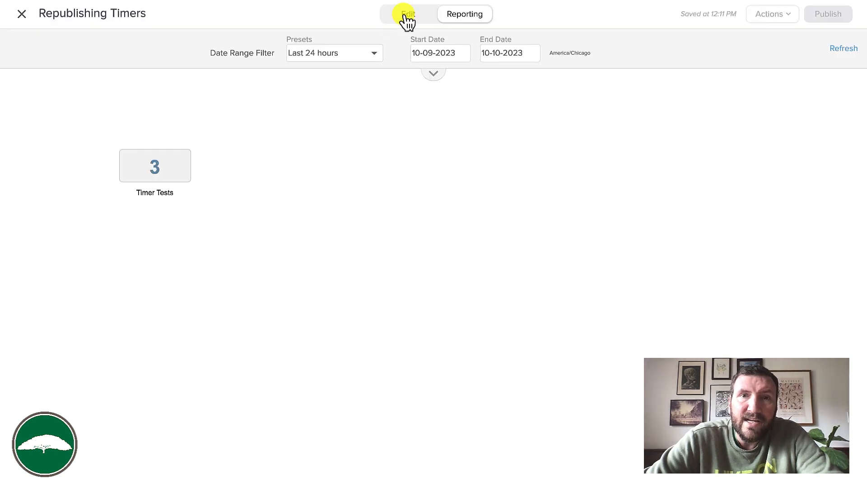
Step: In the Timer Tests sequence, set the delay timer to wait at least 10 days
click(405, 20)
double_click(354, 138)
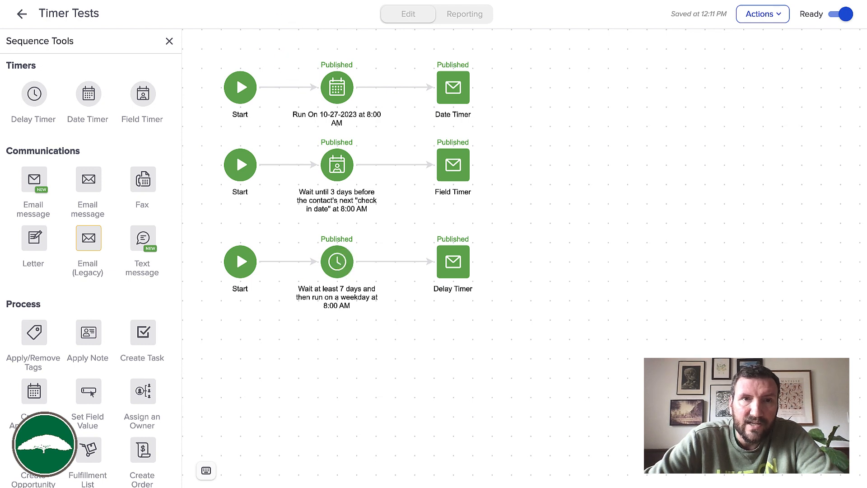
click(280, 1)
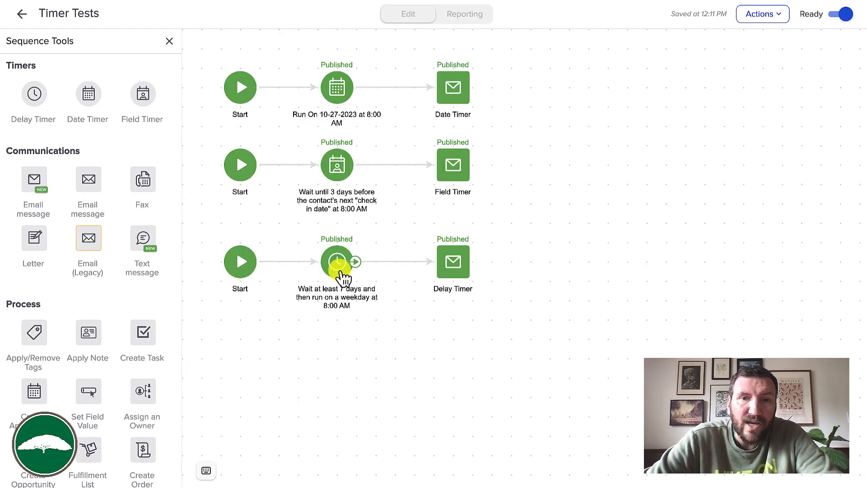
click(341, 272)
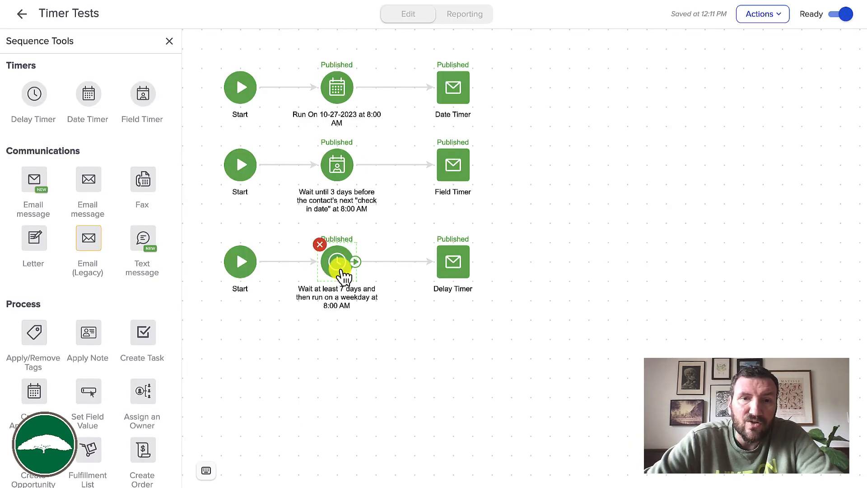
click(274, 227)
click(274, 227)
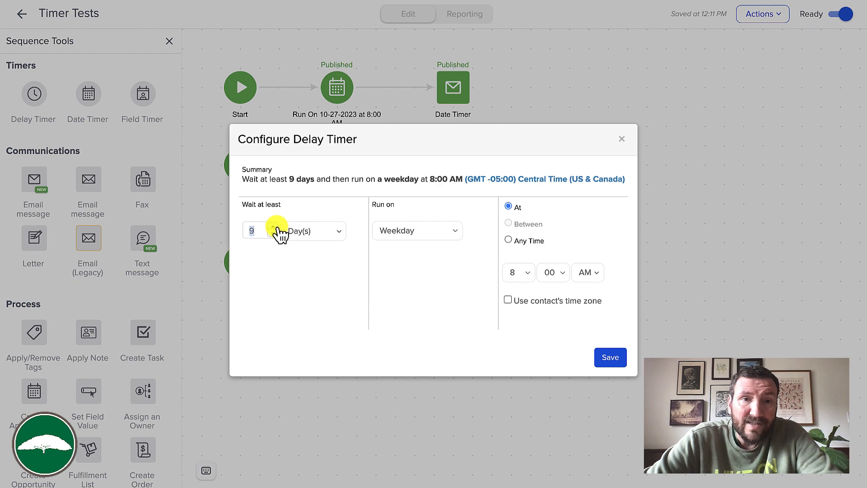
click(274, 227)
click(623, 362)
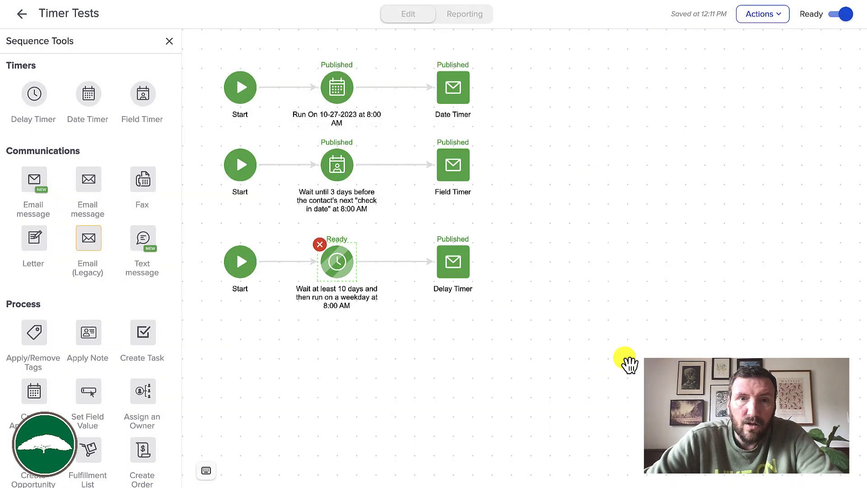
Step: Set the campaign's reporting date range preset to Current to view the active contacts in Timer Tests
click(22, 15)
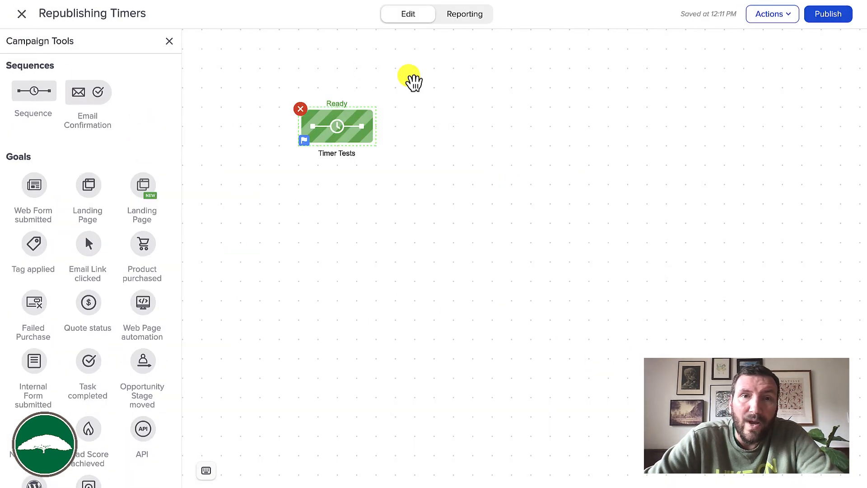
click(460, 18)
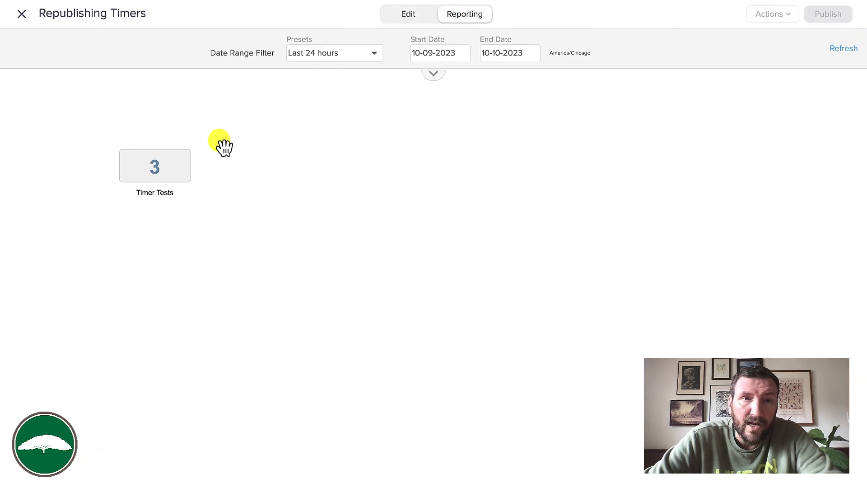
click(323, 56)
click(324, 71)
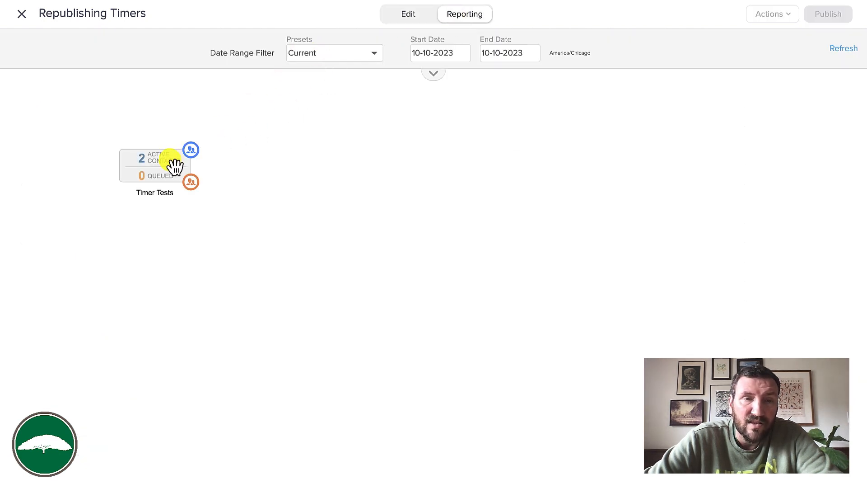
Step: Publish the Republishing Timers campaign with the changed delay timer
click(398, 19)
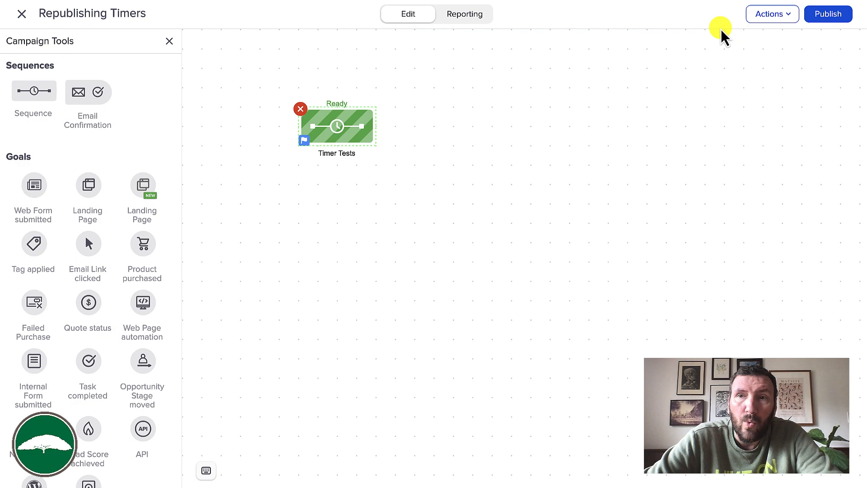
click(816, 19)
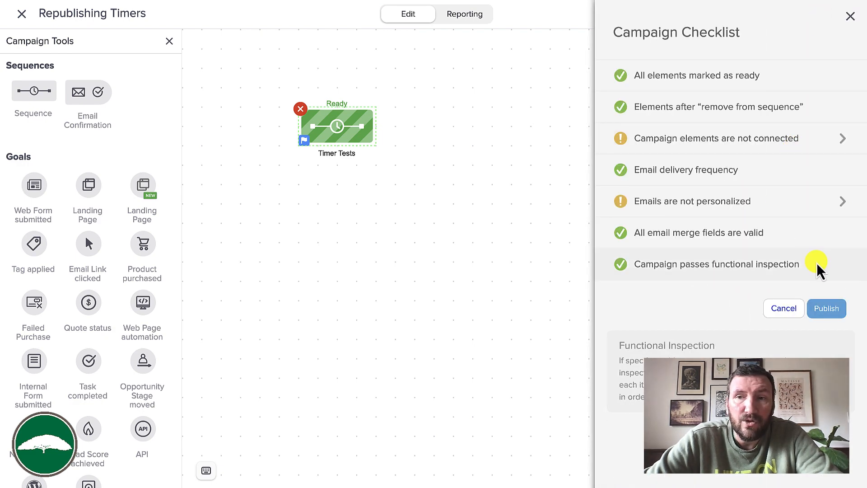
click(825, 310)
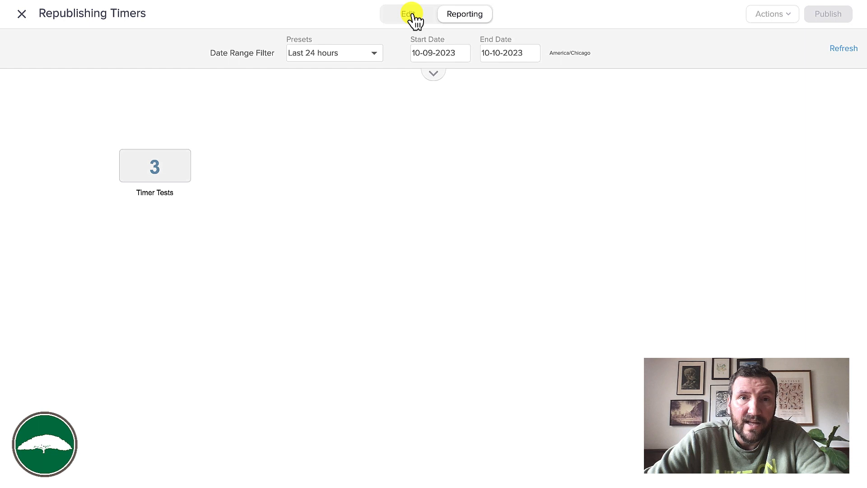
Step: Check the publication status of the Timer Tests sequence and its timers and emails in edit mode
click(412, 15)
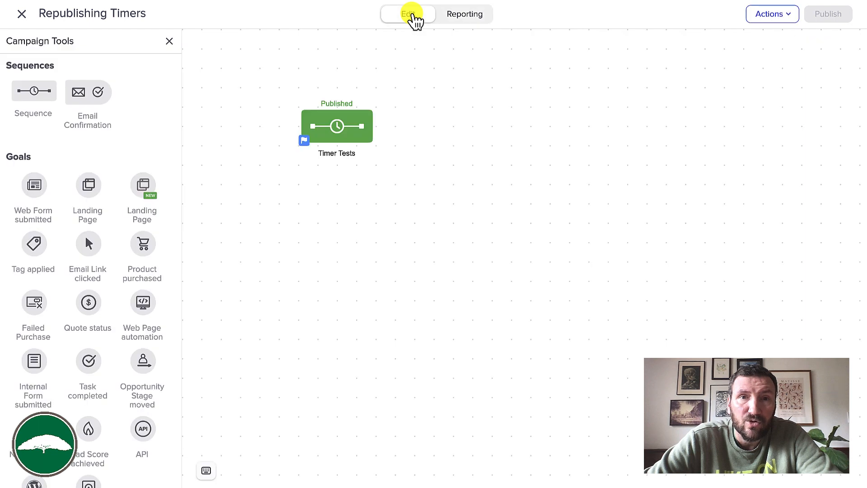
double_click(358, 132)
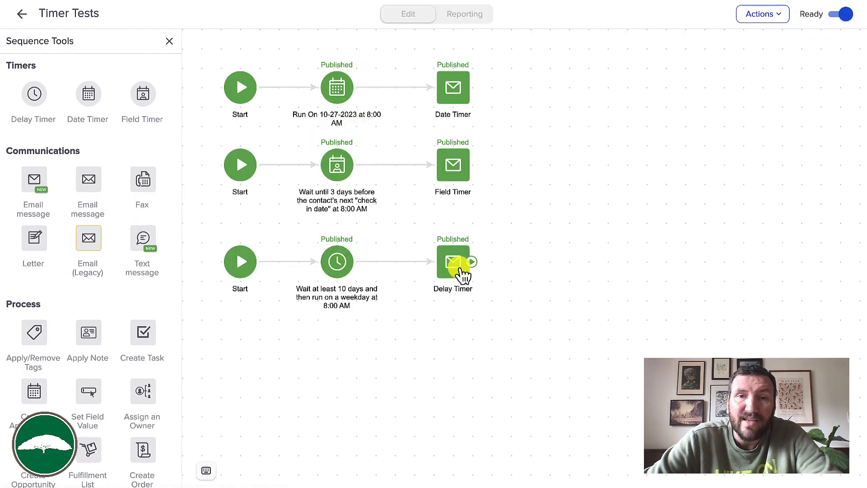
click(21, 15)
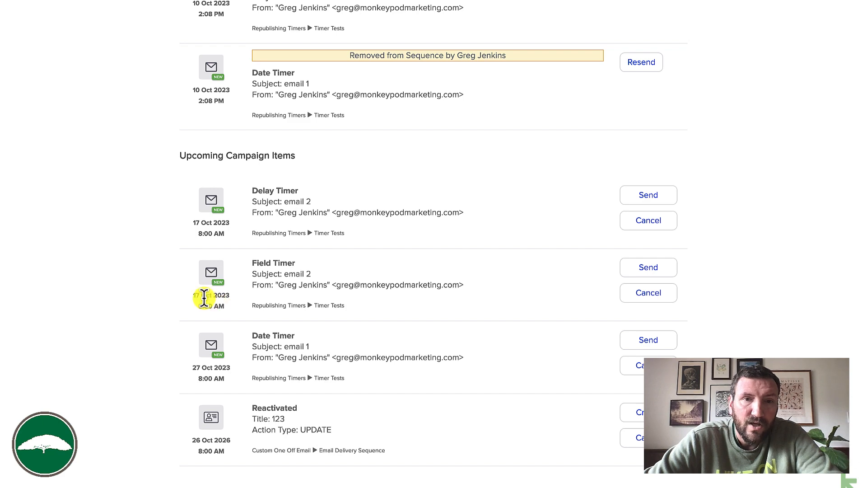
Step: Reload the record of the contact re-added to Timer Tests and check the scheduled dates of its upcoming campaign items
drag(192, 222, 235, 223)
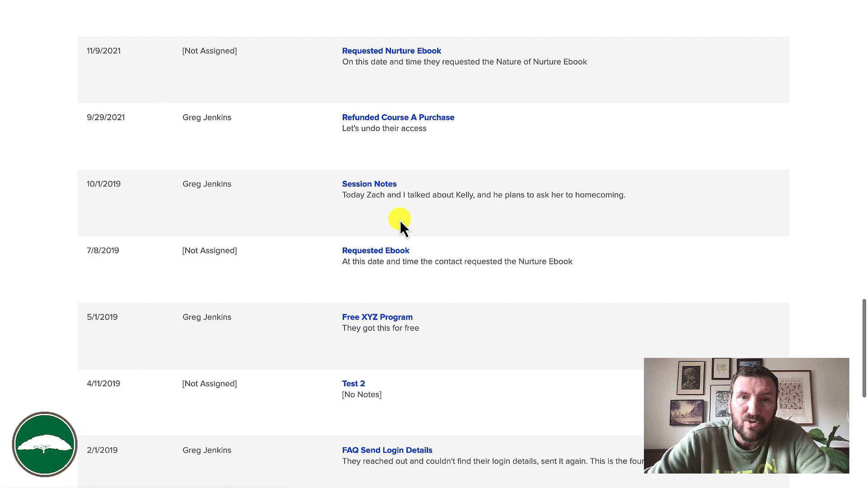
scroll(401, 220, up, 15)
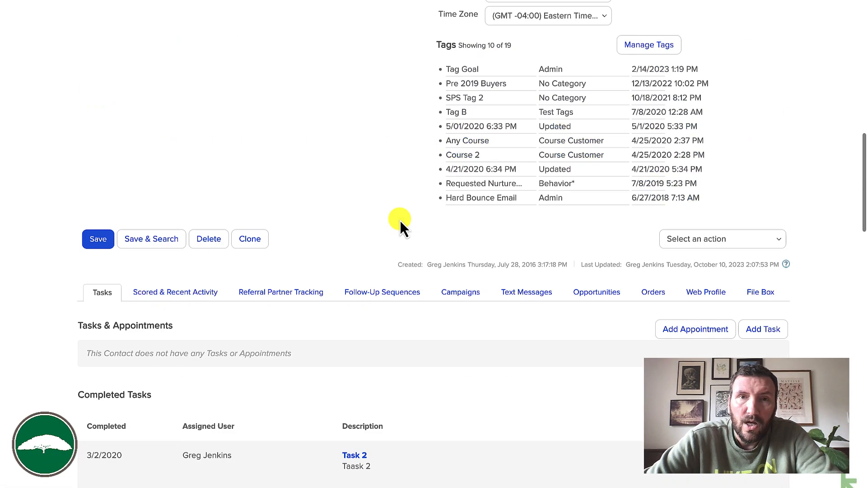
click(468, 292)
scroll(126, 384, down, 15)
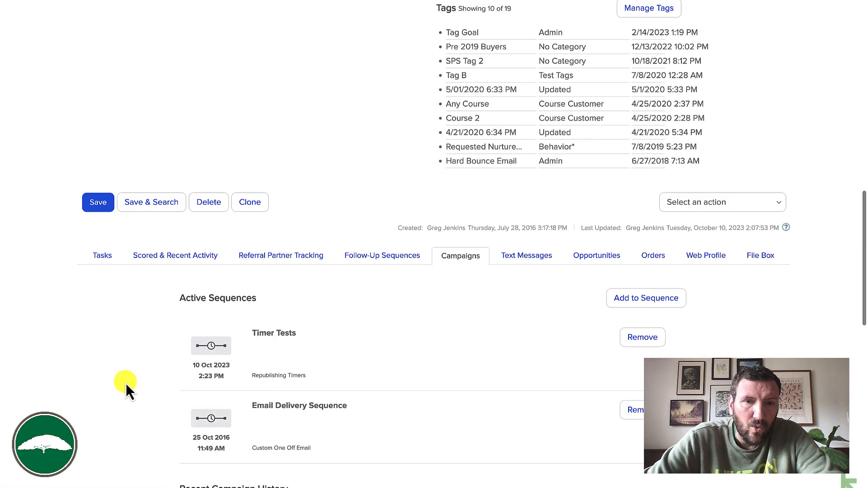
scroll(126, 383, down, 2)
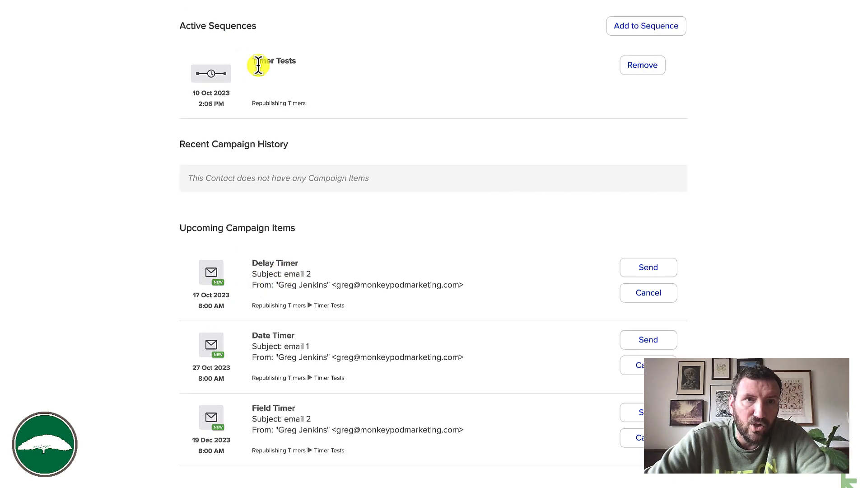
Step: Reload the record of the contact with no campaign history and check the scheduled date of its upcoming Delay Timer email
scroll(257, 64, up, 8)
scroll(467, 340, down, 5)
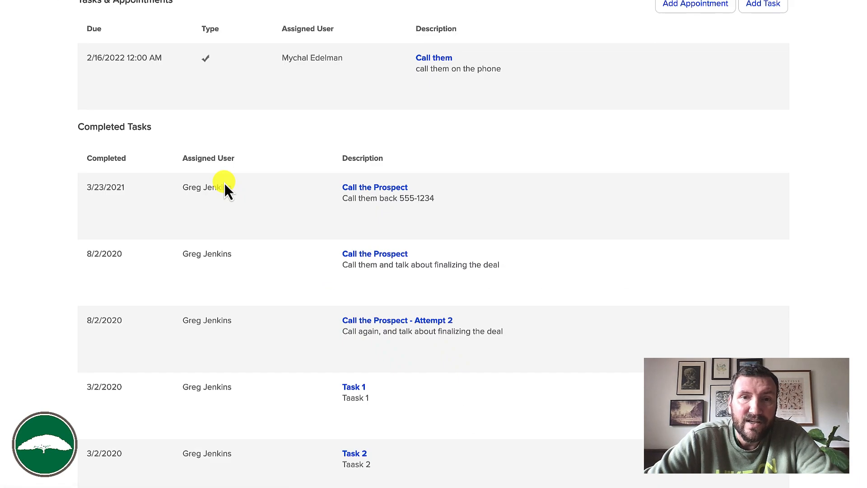
scroll(299, 104, up, 2)
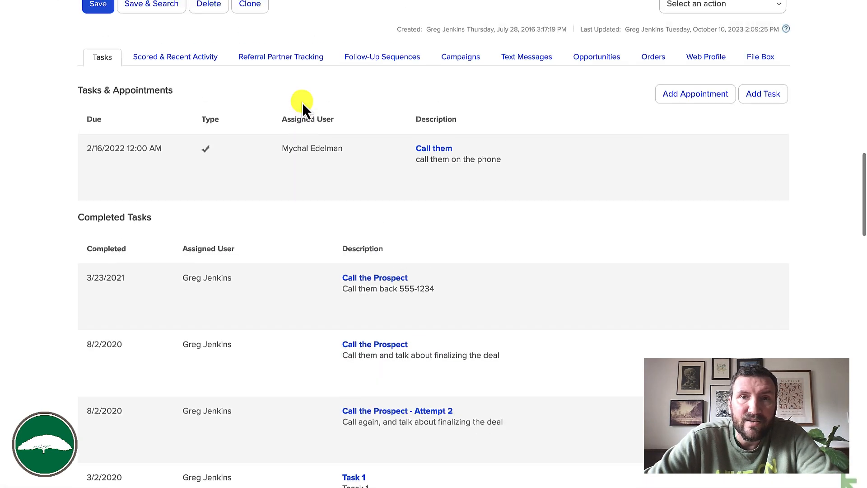
click(465, 64)
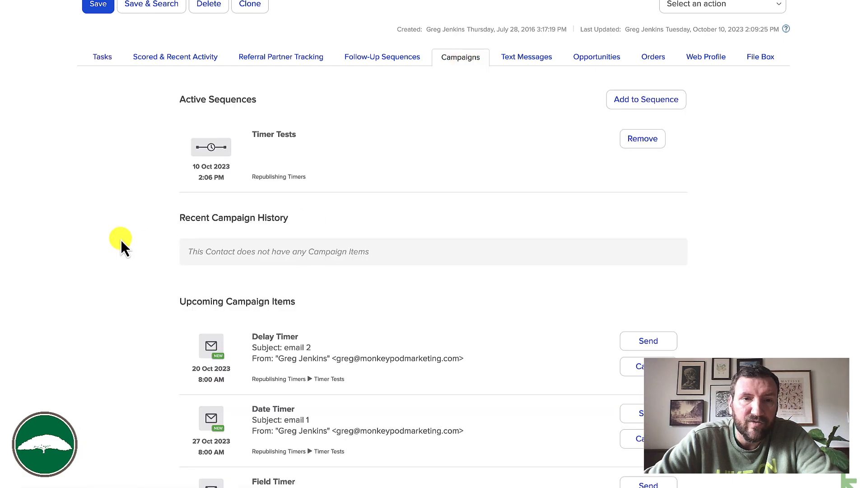
scroll(121, 239, down, 2)
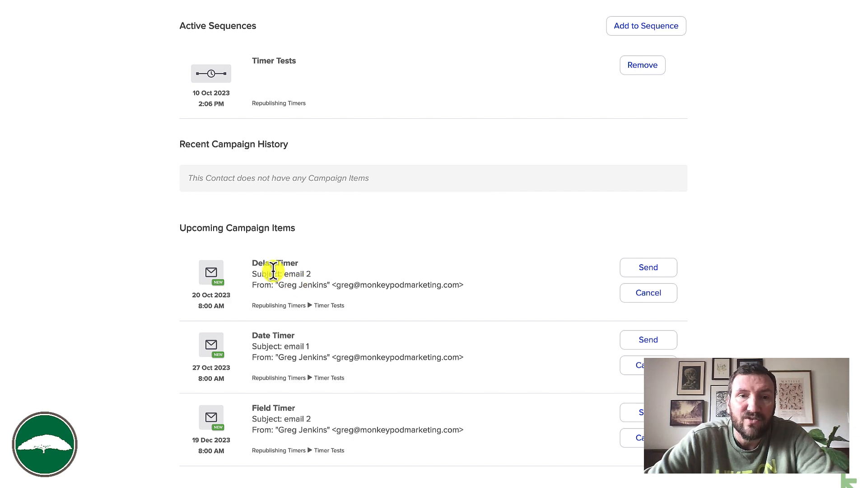
drag(248, 264, 273, 262)
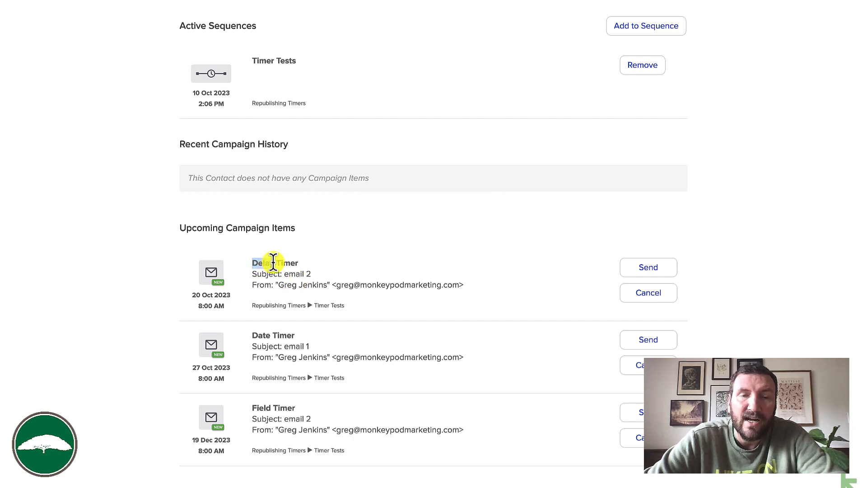
click(273, 262)
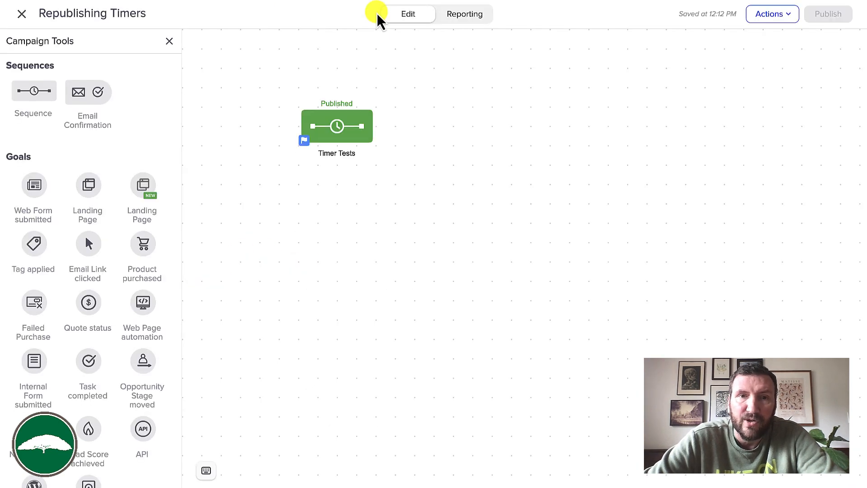
Step: Open the Timer Tests sequence in the Republishing Timers campaign to review its published timers
double_click(352, 118)
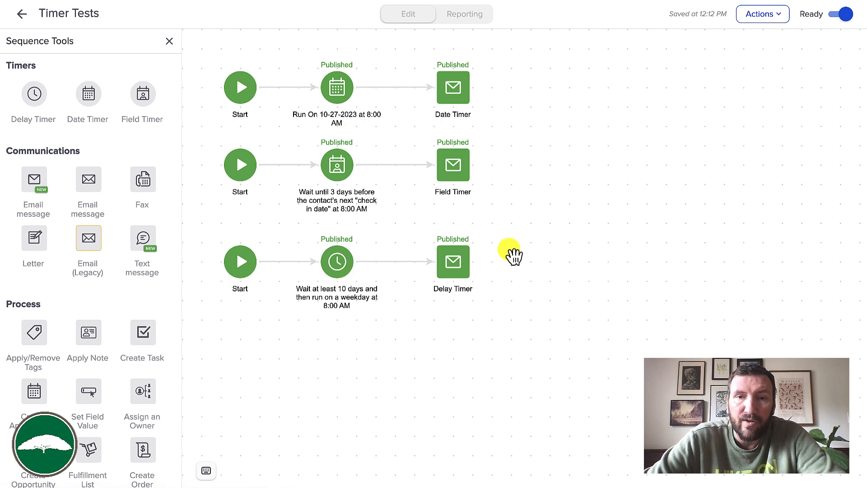